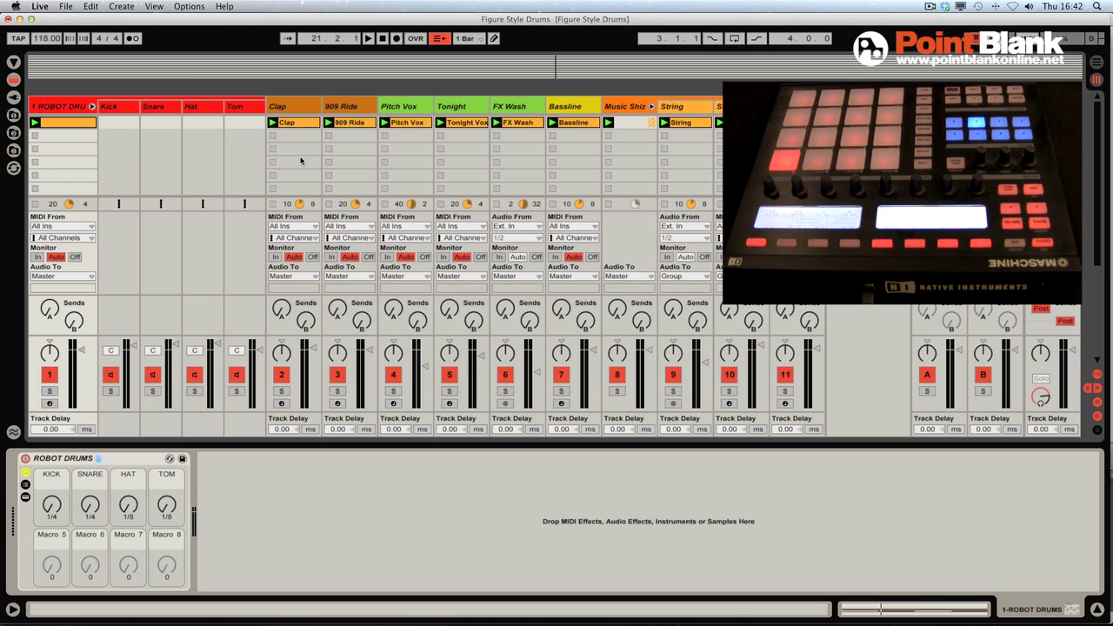
Stop all clips and record the macro movements as automation on the ROBOT DRUMS arrangement track.
{"action": "key", "text": "Delete"}
{"action": "left_click", "coordinate": [385, 40]}
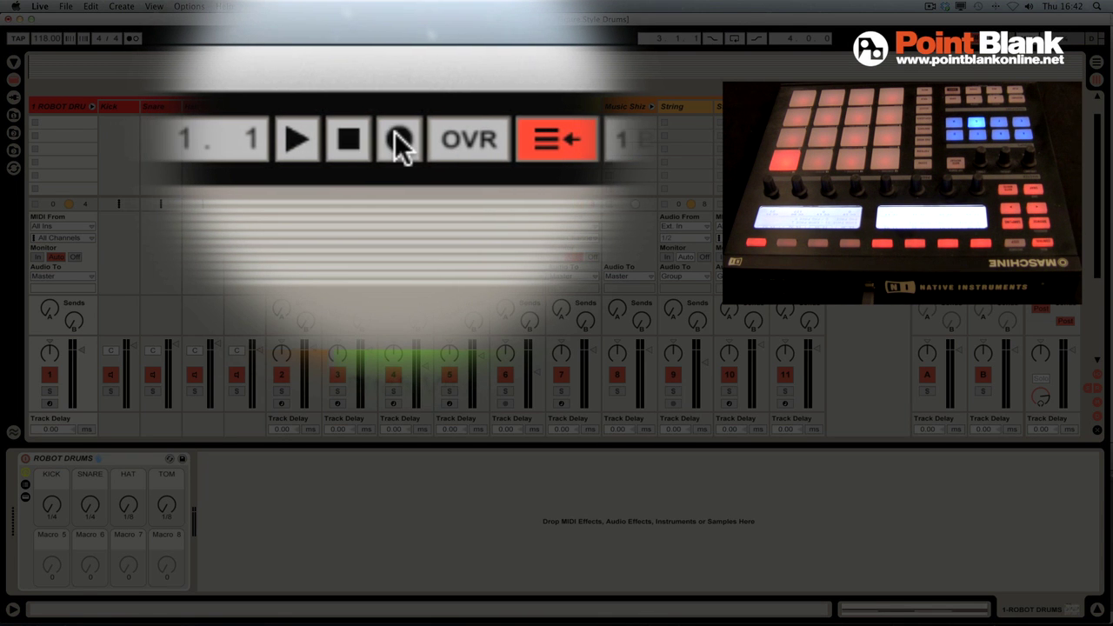
{"action": "left_click", "coordinate": [398, 40]}
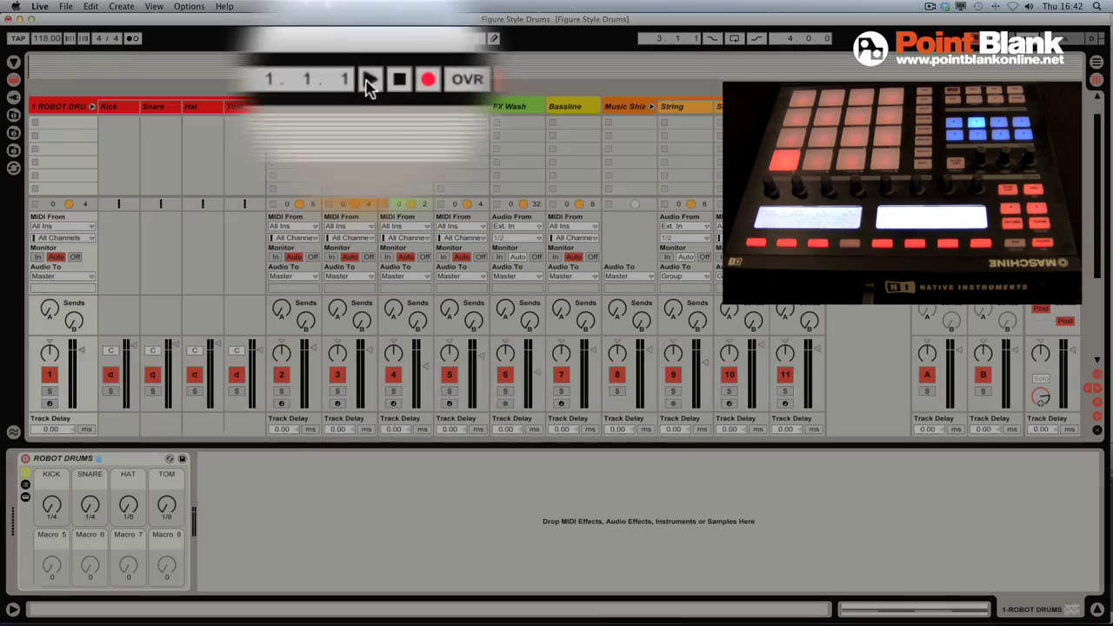
{"action": "left_click", "coordinate": [369, 38]}
{"action": "key", "text": "Tab"}
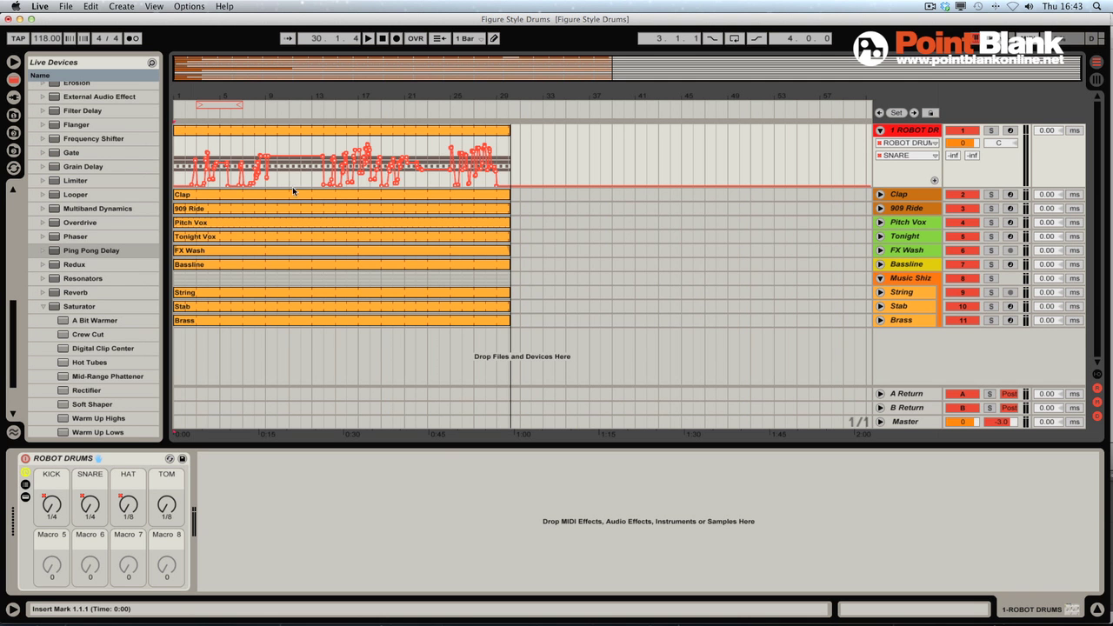
Zoom into bars 2–9 and view the recorded HAT, SNARE and KICK macro envelopes.
{"action": "key", "text": "plus"}
{"action": "key", "text": "plus"}
{"action": "key", "text": "plus"}
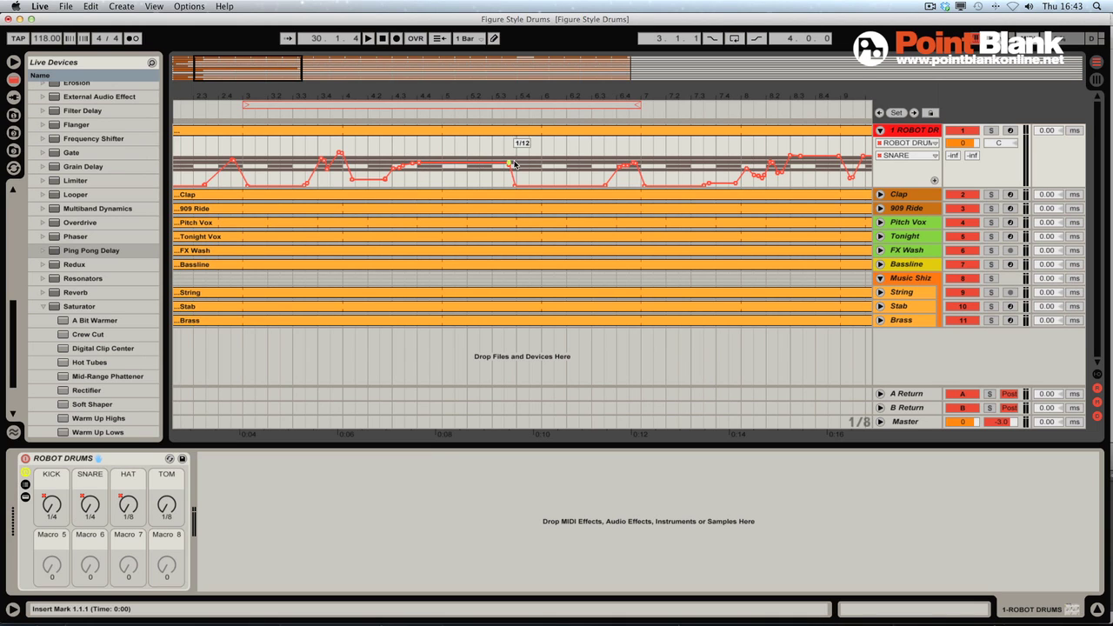
{"action": "left_click", "coordinate": [129, 511]}
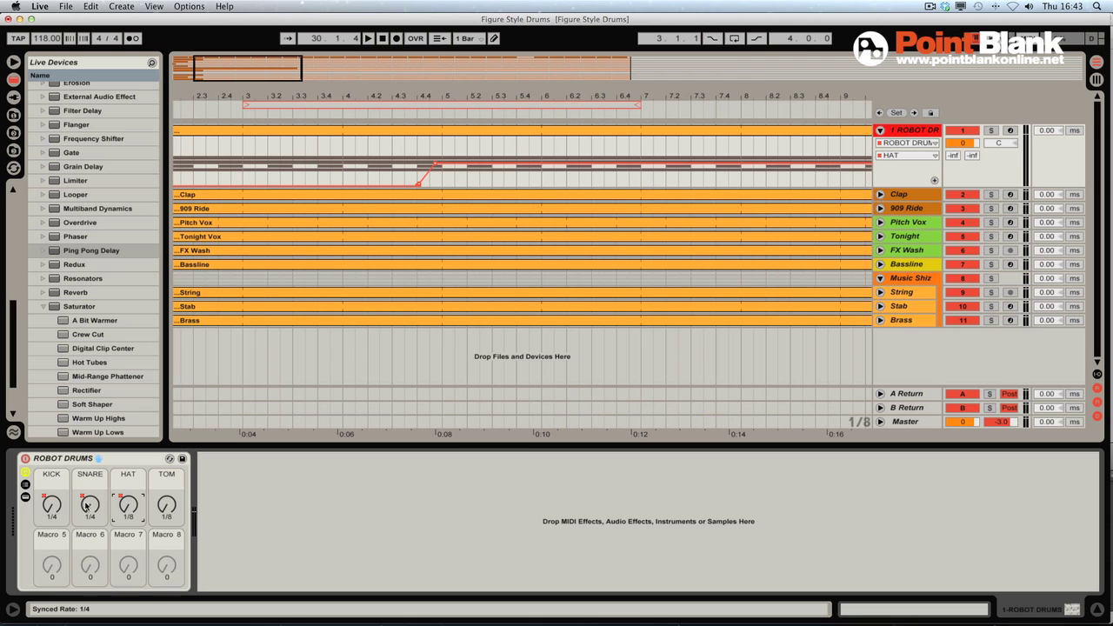
{"action": "left_click", "coordinate": [88, 508]}
{"action": "left_click", "coordinate": [54, 507]}
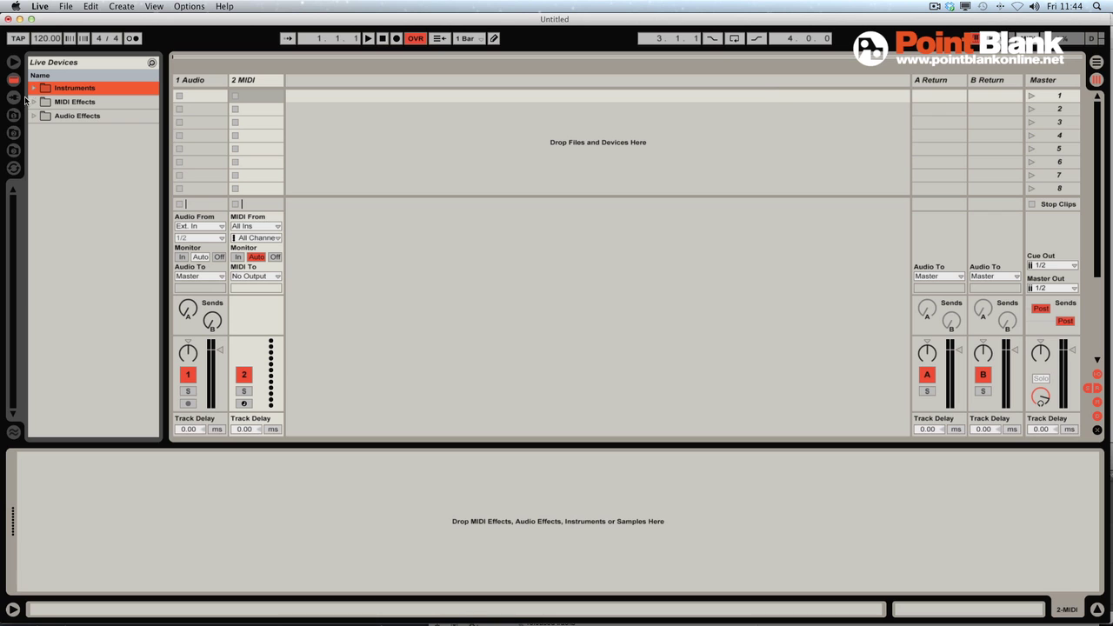
Load an Instrument Rack onto the MIDI track and place a Simpler inside it.
{"action": "left_click", "coordinate": [246, 80]}
{"action": "left_click", "coordinate": [34, 88]}
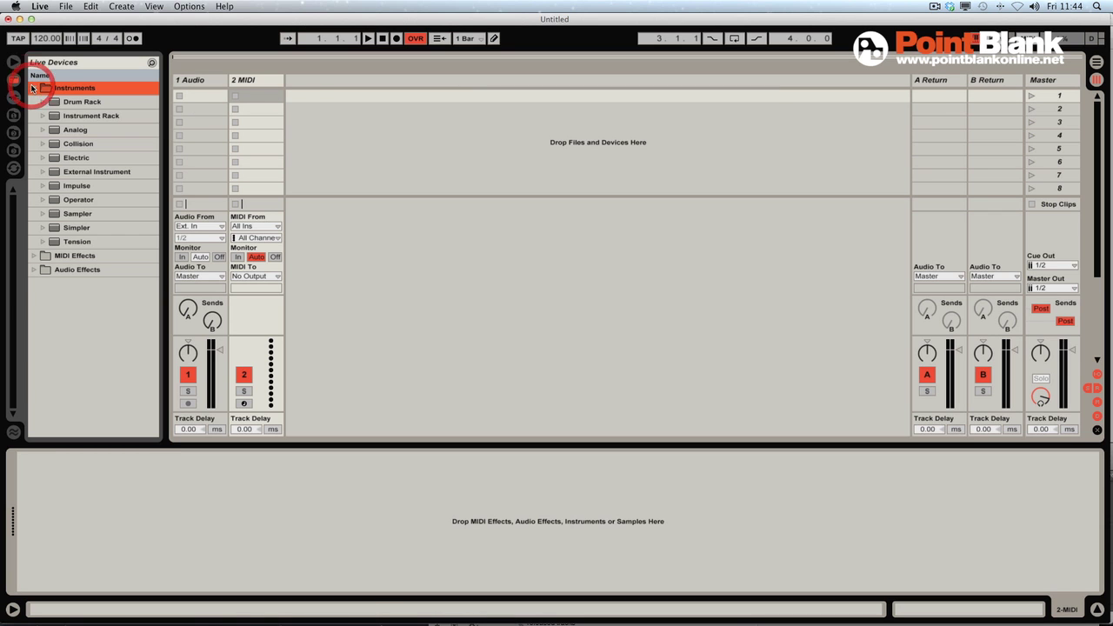
{"action": "double_click", "coordinate": [73, 117]}
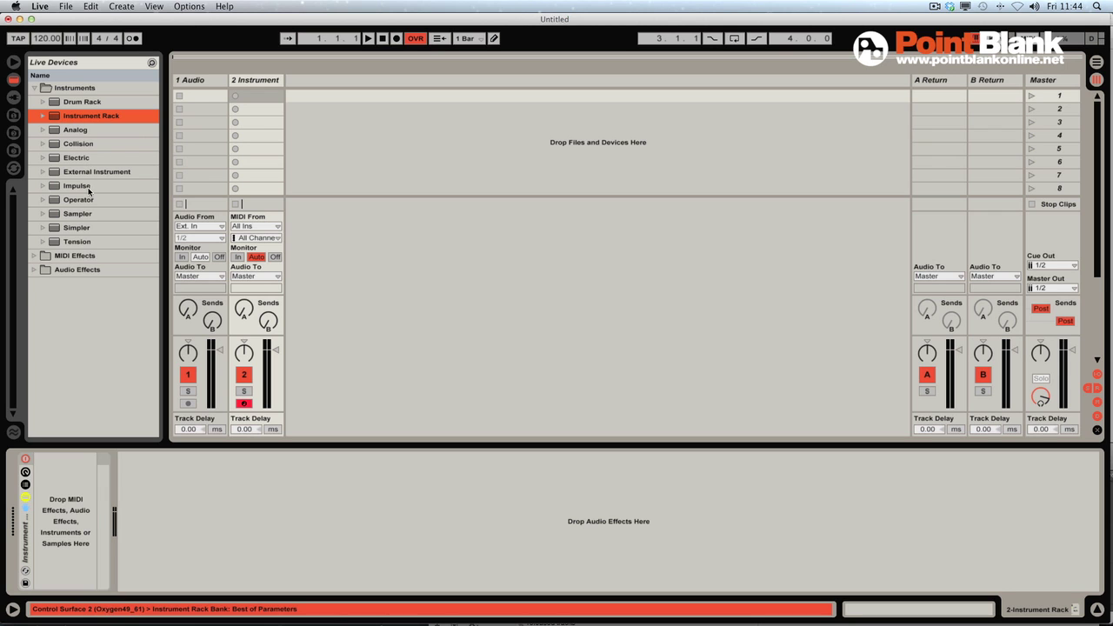
{"action": "left_click", "coordinate": [77, 228]}
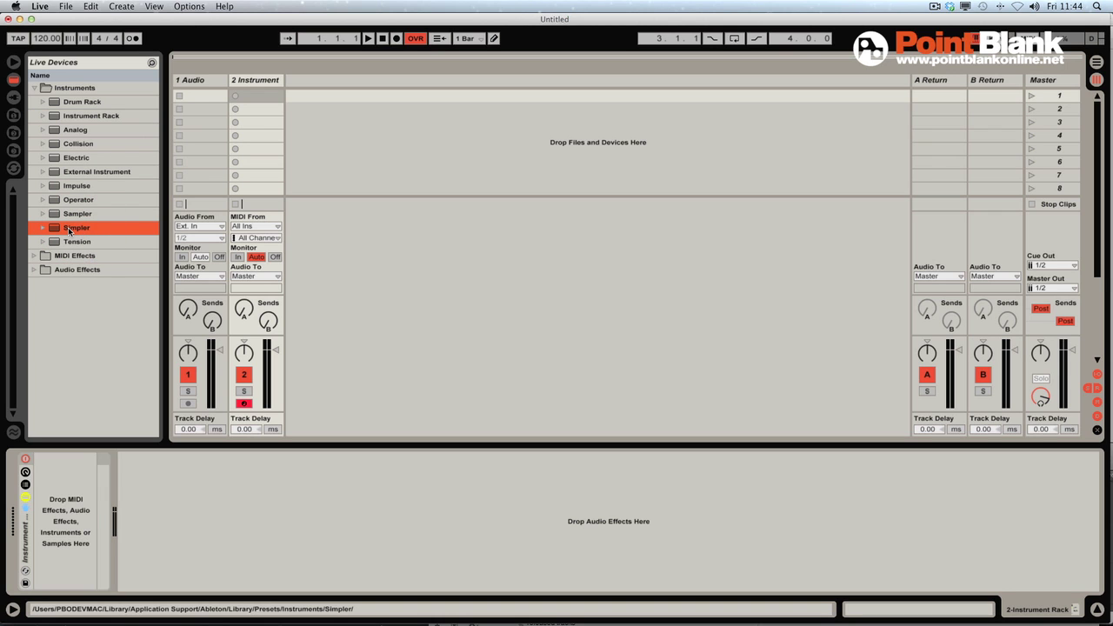
{"action": "left_click_drag", "start_coordinate": [69, 231], "coordinate": [83, 503]}
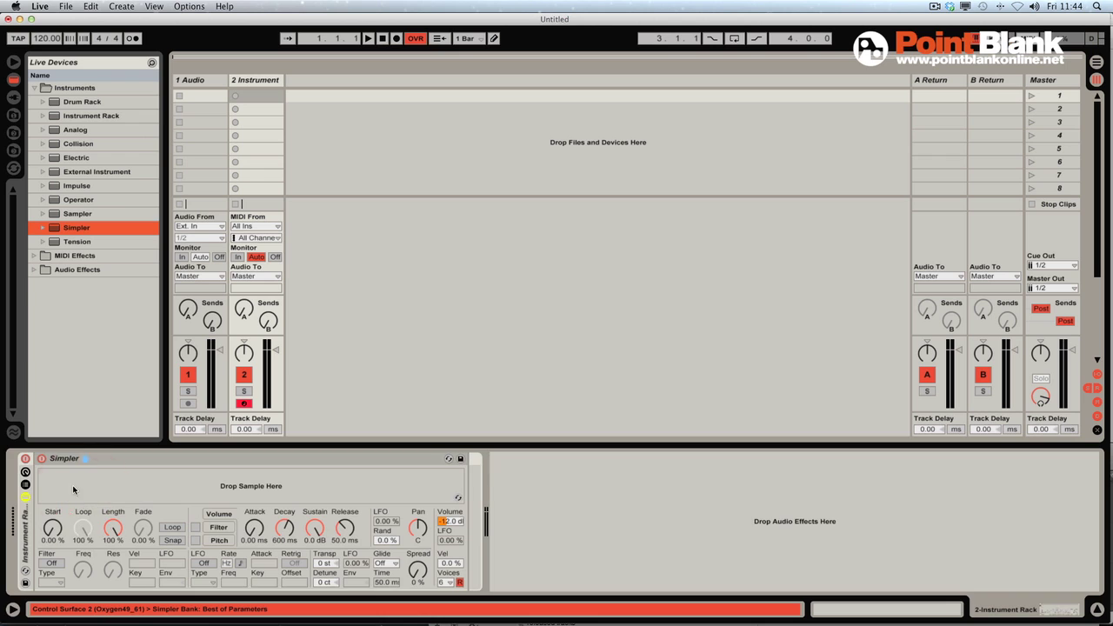
Narrow the Simpler chain's key zone to a single key around C3.
{"action": "left_click", "coordinate": [28, 489]}
{"action": "key", "text": "super+g"}
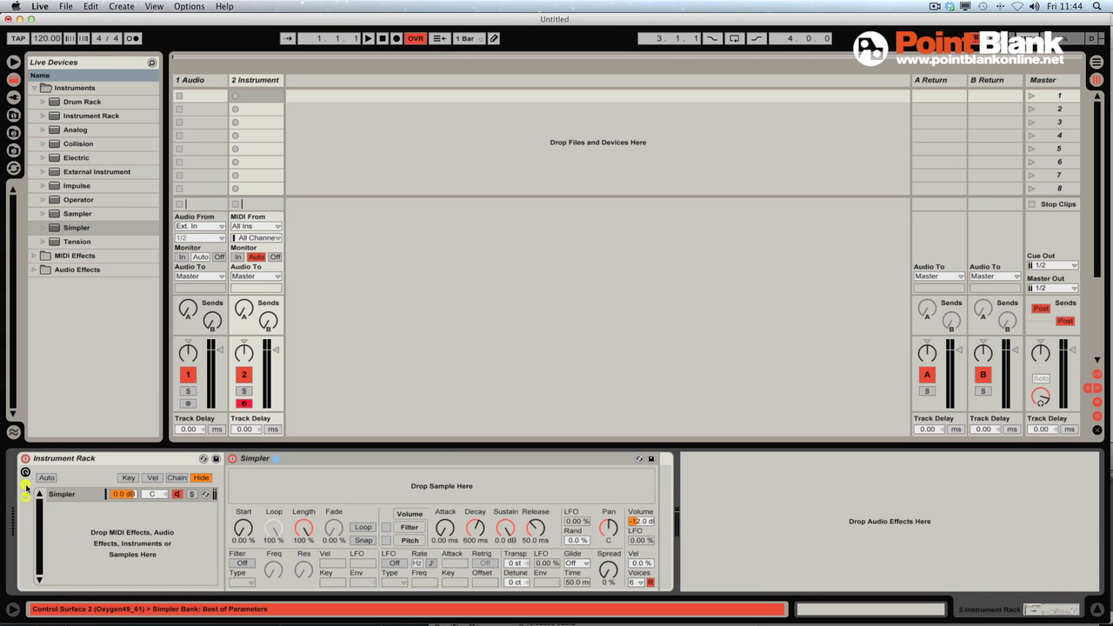
{"action": "left_click", "coordinate": [130, 478]}
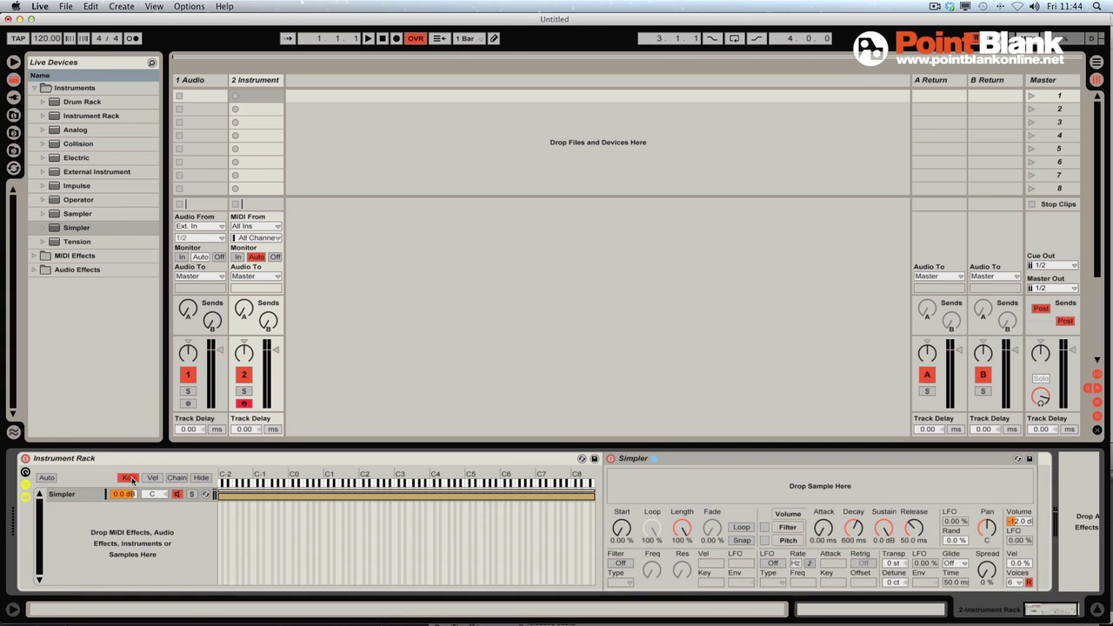
{"action": "left_click_drag", "start_coordinate": [217, 493], "coordinate": [395, 494]}
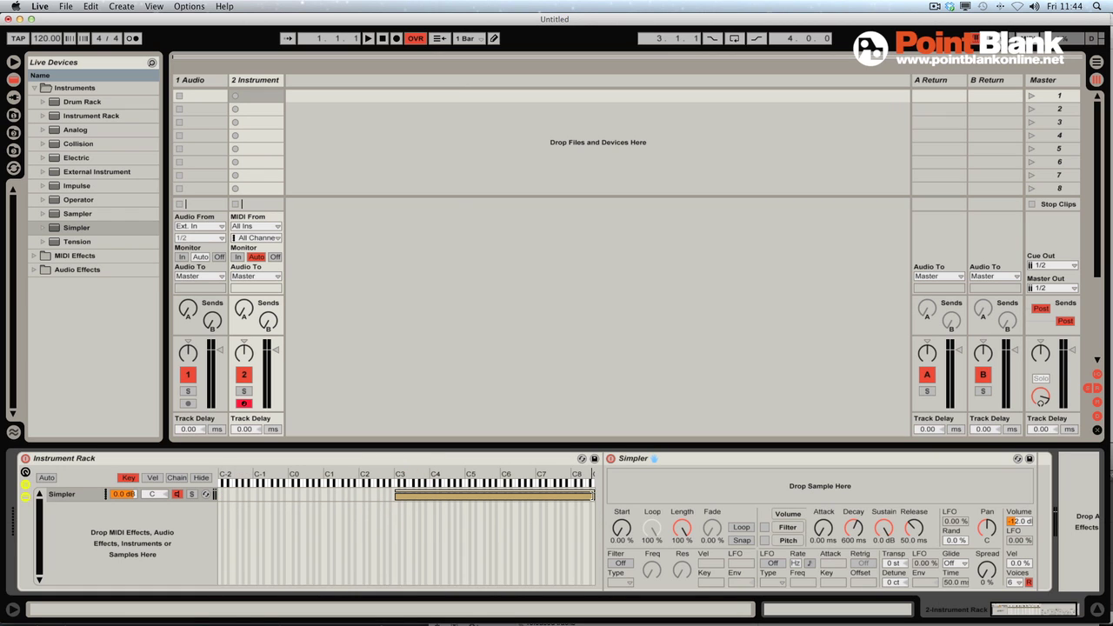
{"action": "left_click_drag", "start_coordinate": [593, 494], "coordinate": [396, 495]}
{"action": "left_click", "coordinate": [396, 496]}
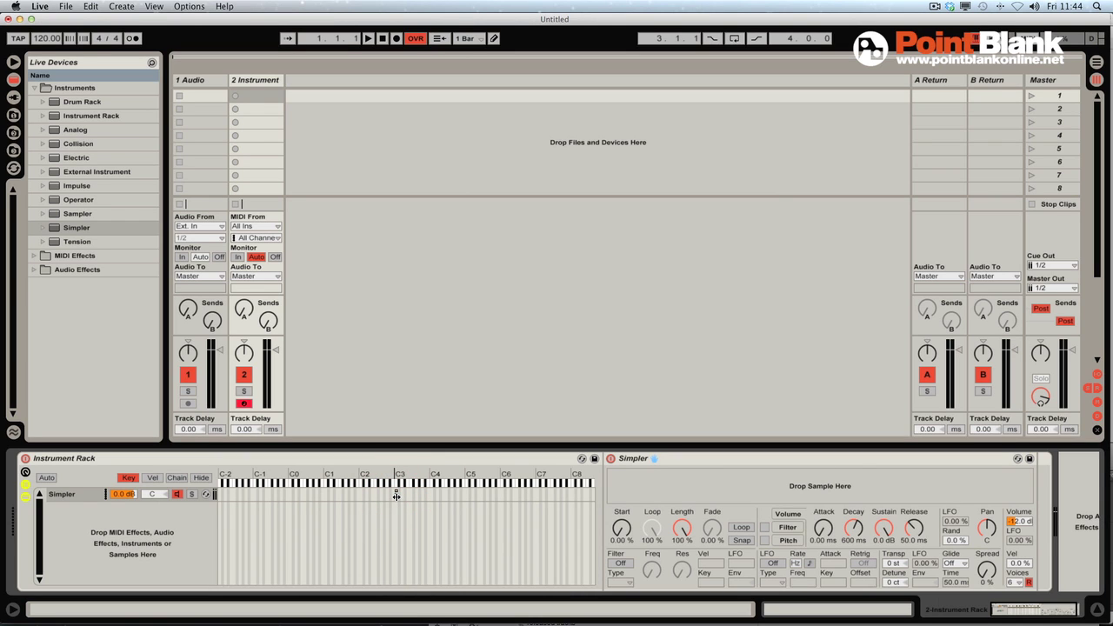
Insert an Arpeggiator before Simpler and rename the chain Kick.
{"action": "left_click", "coordinate": [33, 257]}
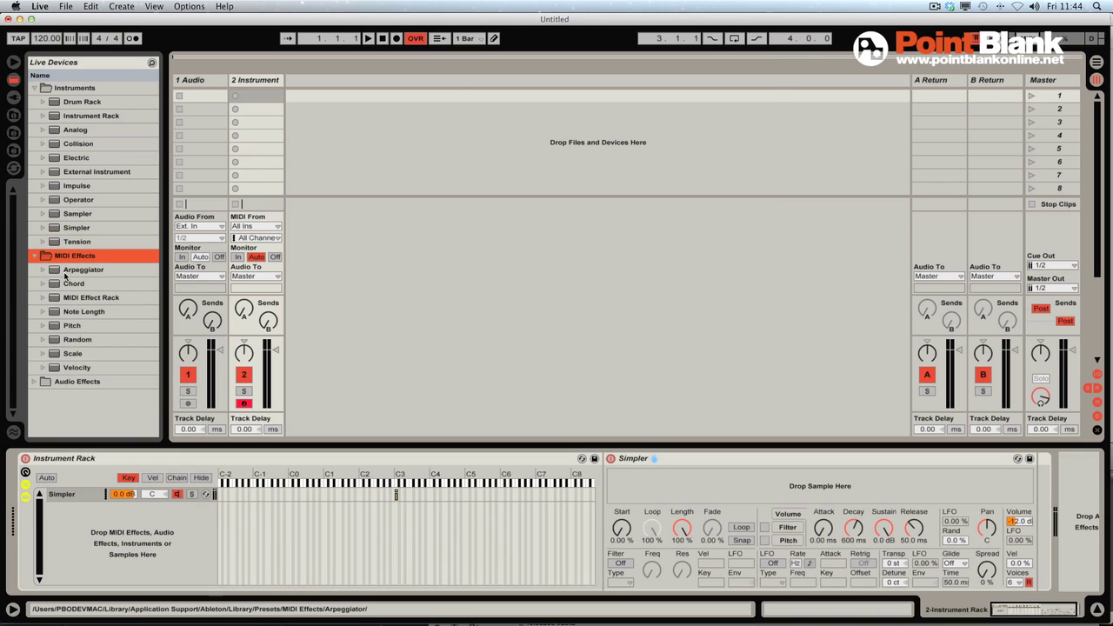
{"action": "left_click_drag", "start_coordinate": [65, 275], "coordinate": [607, 517]}
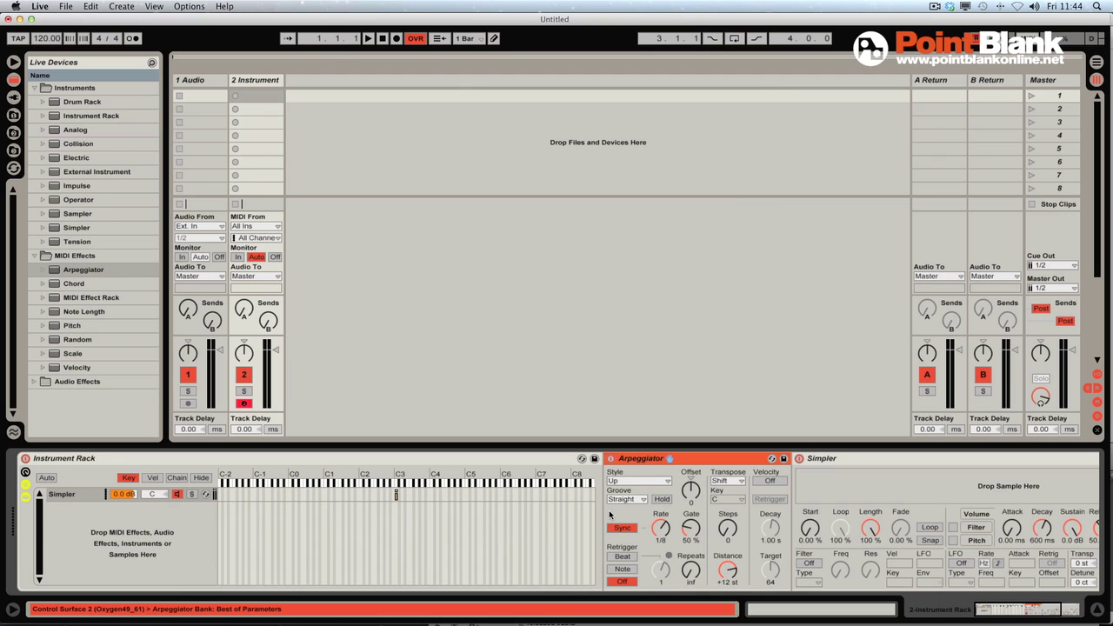
{"action": "left_click", "coordinate": [59, 496]}
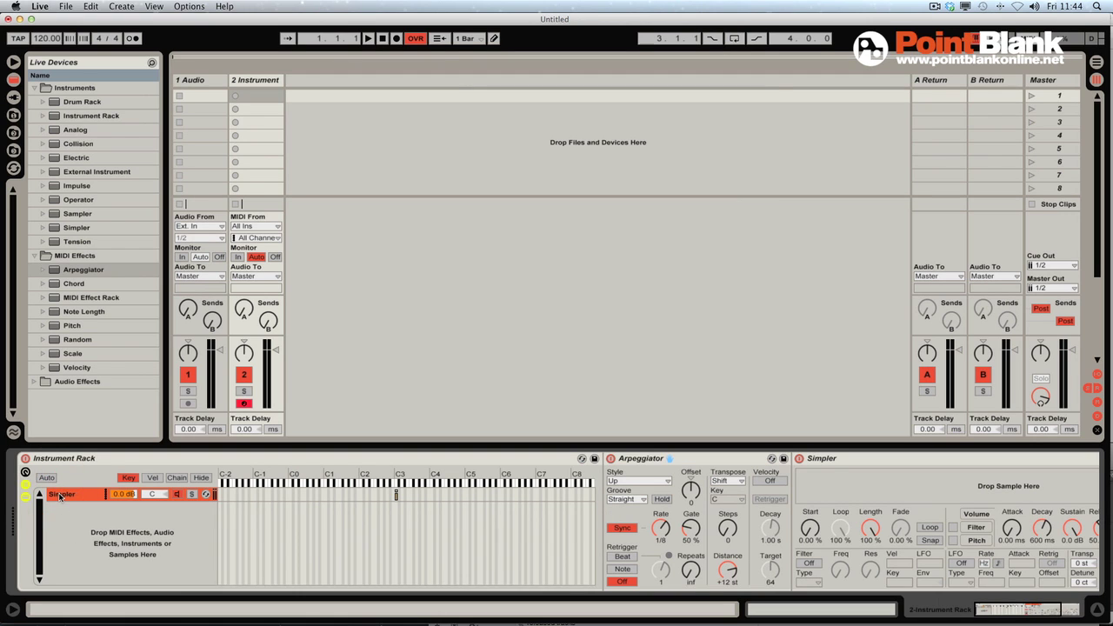
{"action": "key", "text": "super+r"}
{"action": "type", "text": "Kick"}
{"action": "key", "text": "Return"}
Duplicate the Kick chain as Snare and move its key zone to C#3.
{"action": "key", "text": "super+d"}
{"action": "left_click", "coordinate": [60, 508]}
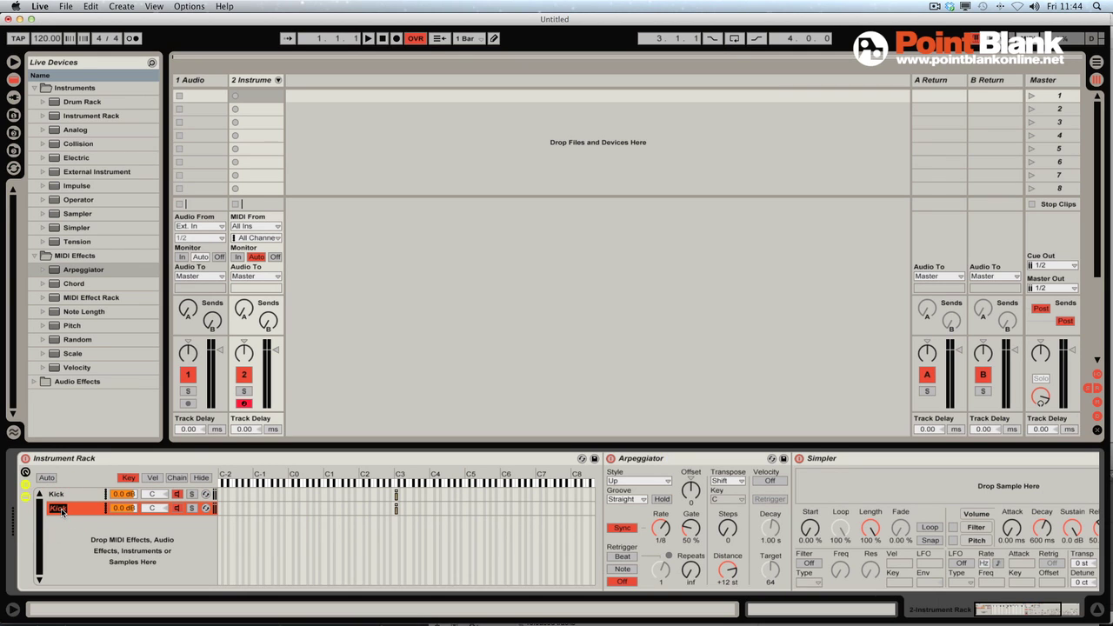
{"action": "type", "text": "Snare"}
{"action": "key", "text": "Return"}
{"action": "left_click_drag", "start_coordinate": [396, 510], "coordinate": [398, 511]}
Add a hat chain on D3 and a Tom chain on D#3 by duplicating.
{"action": "key", "text": "super+d"}
{"action": "key", "text": "super+r"}
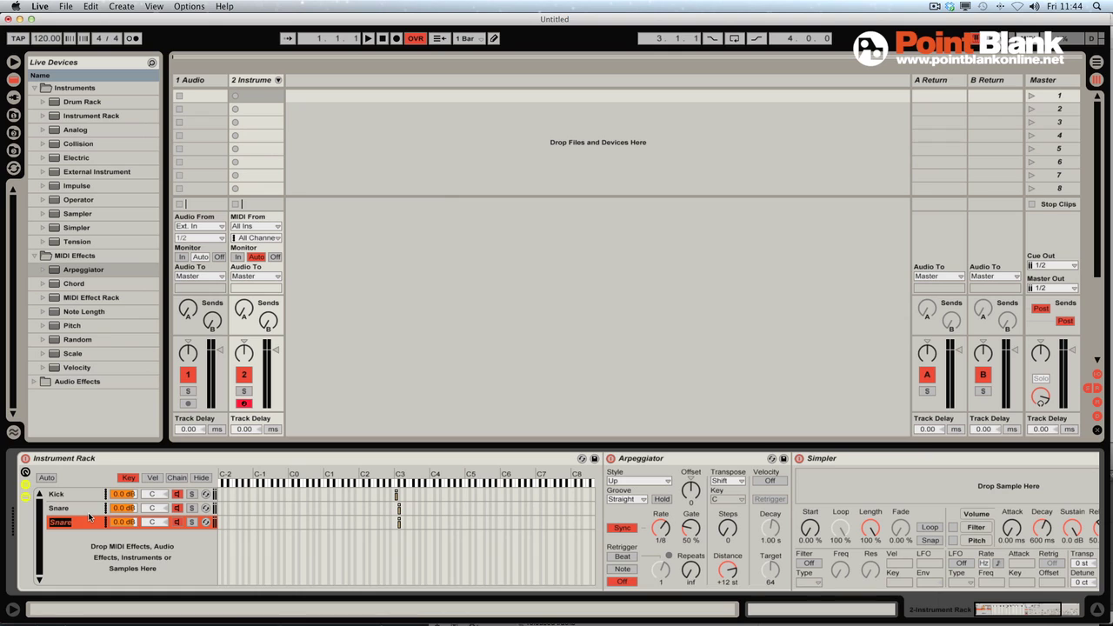
{"action": "type", "text": "hat"}
{"action": "left_click_drag", "start_coordinate": [399, 522], "coordinate": [401, 522]}
{"action": "key", "text": "super+d"}
{"action": "key", "text": "super+r"}
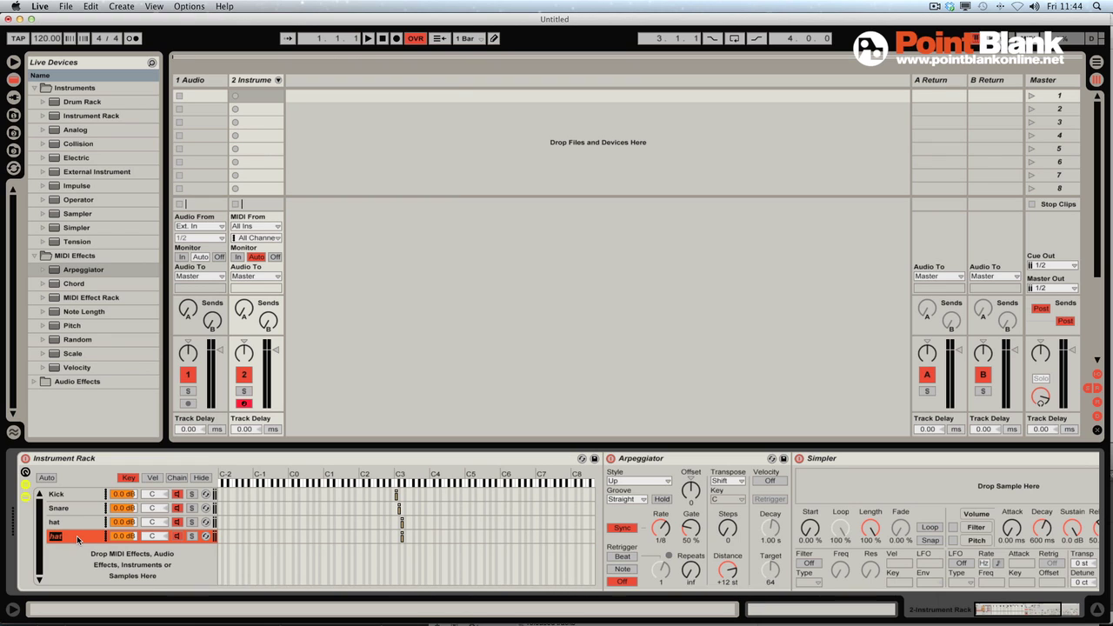
{"action": "type", "text": "Tom"}
{"action": "left_click_drag", "start_coordinate": [401, 537], "coordinate": [405, 537]}
Load 761_Tom_03, 157_Hh_08, 142_Sd_11 and 323_Bd_25 eLAB samples into the Tom, hat, Snare and Kick Simplers.
{"action": "left_click", "coordinate": [201, 477]}
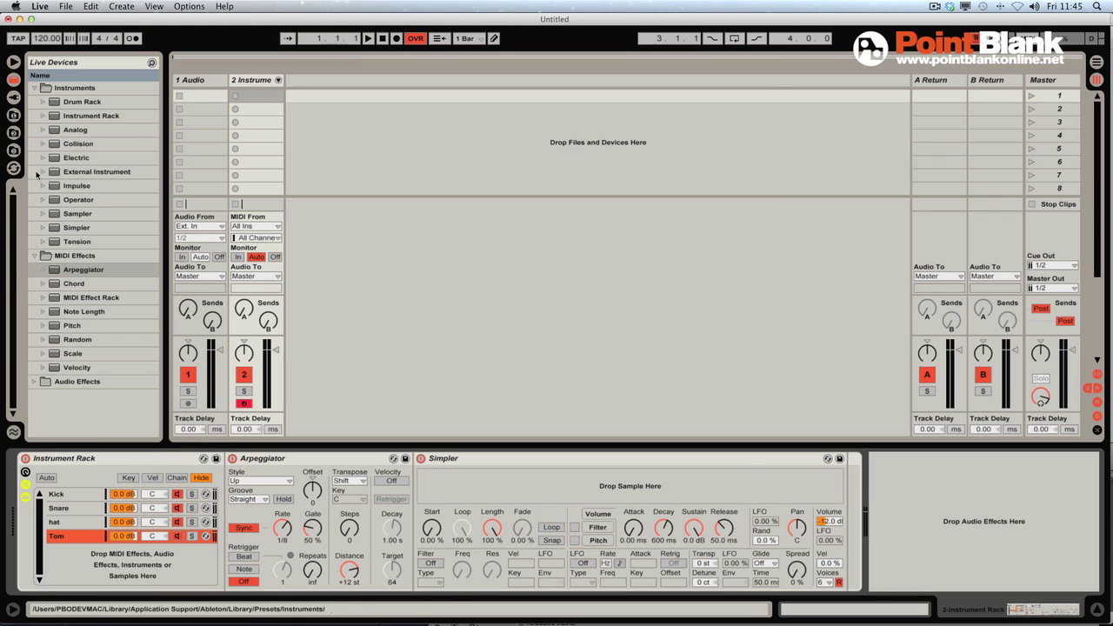
{"action": "left_click", "coordinate": [13, 149]}
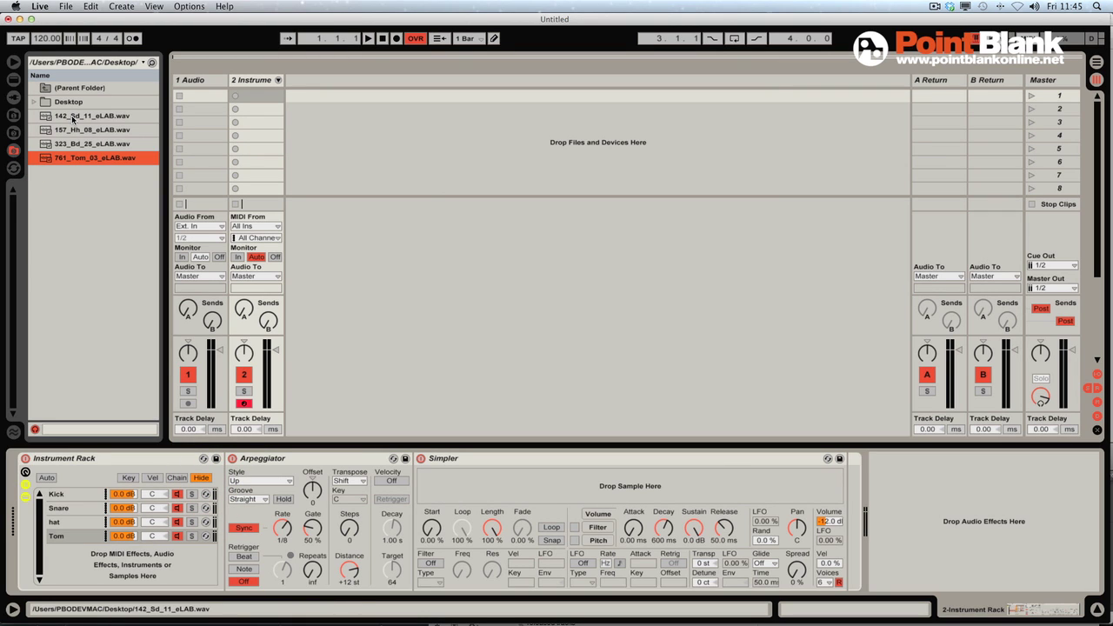
{"action": "left_click_drag", "start_coordinate": [76, 158], "coordinate": [553, 494]}
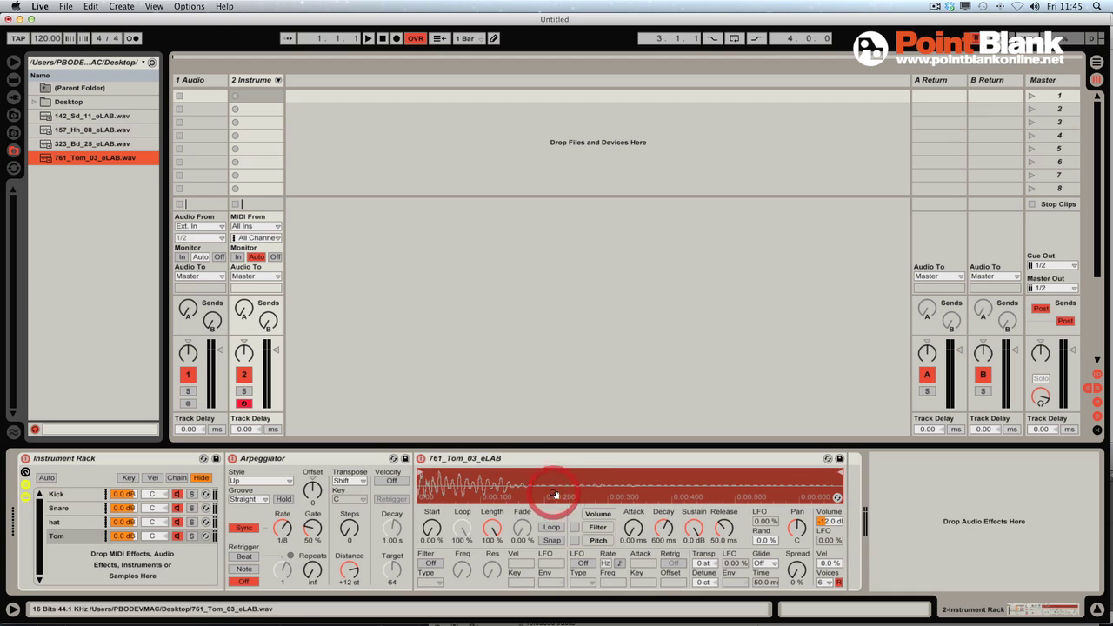
{"action": "left_click", "coordinate": [70, 521]}
{"action": "left_click_drag", "start_coordinate": [74, 130], "coordinate": [515, 485]}
{"action": "left_click", "coordinate": [85, 508]}
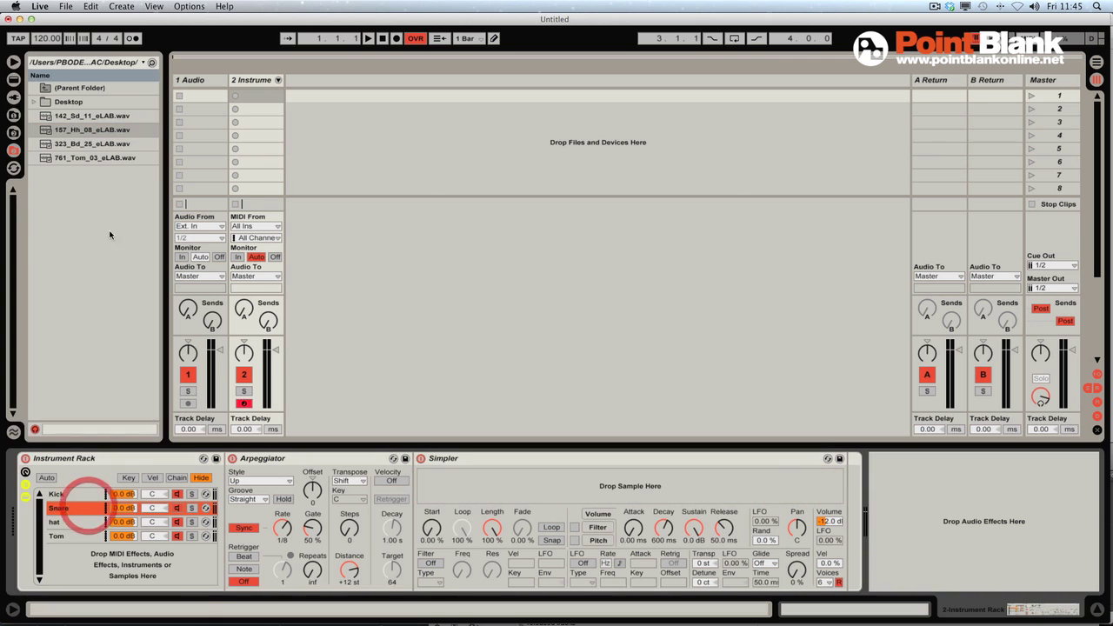
{"action": "left_click_drag", "start_coordinate": [74, 116], "coordinate": [506, 483]}
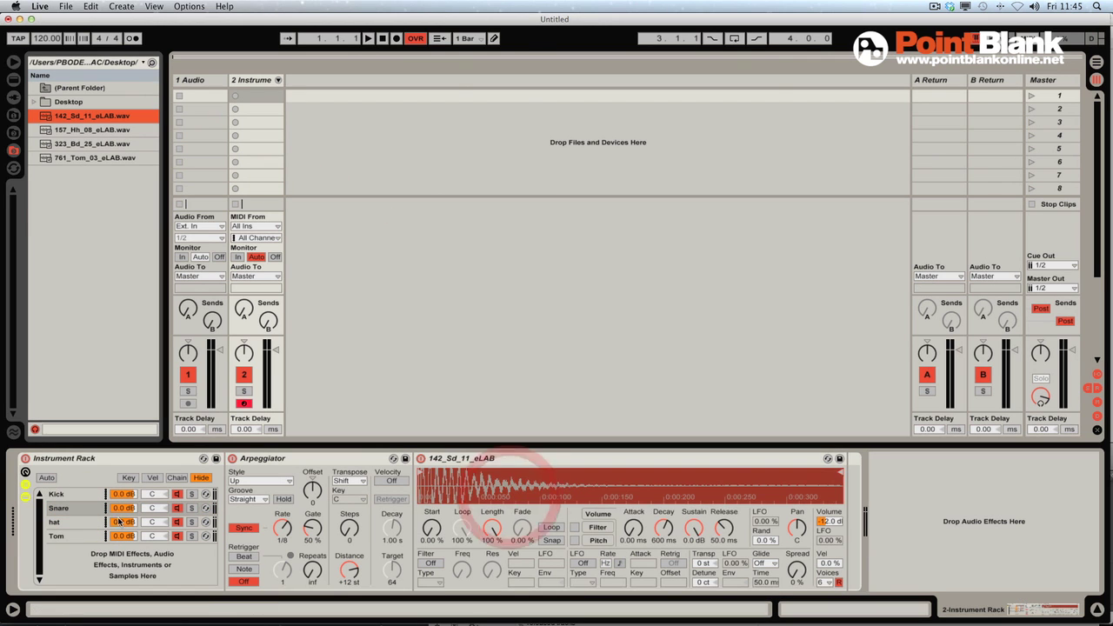
{"action": "left_click", "coordinate": [58, 494]}
{"action": "left_click", "coordinate": [72, 147]}
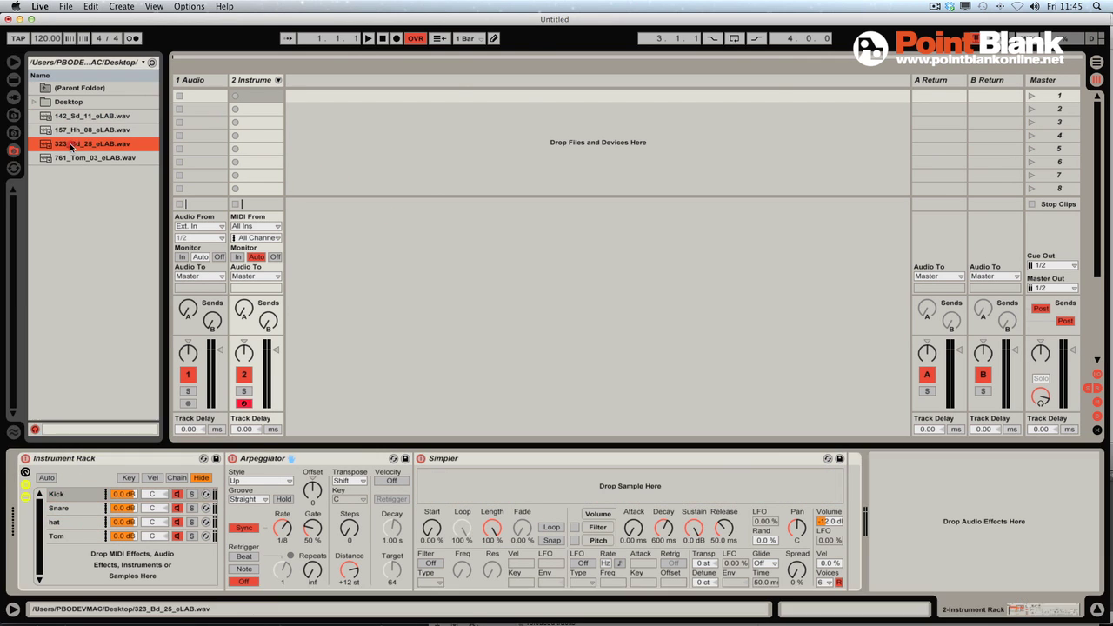
{"action": "left_click_drag", "start_coordinate": [71, 146], "coordinate": [476, 479]}
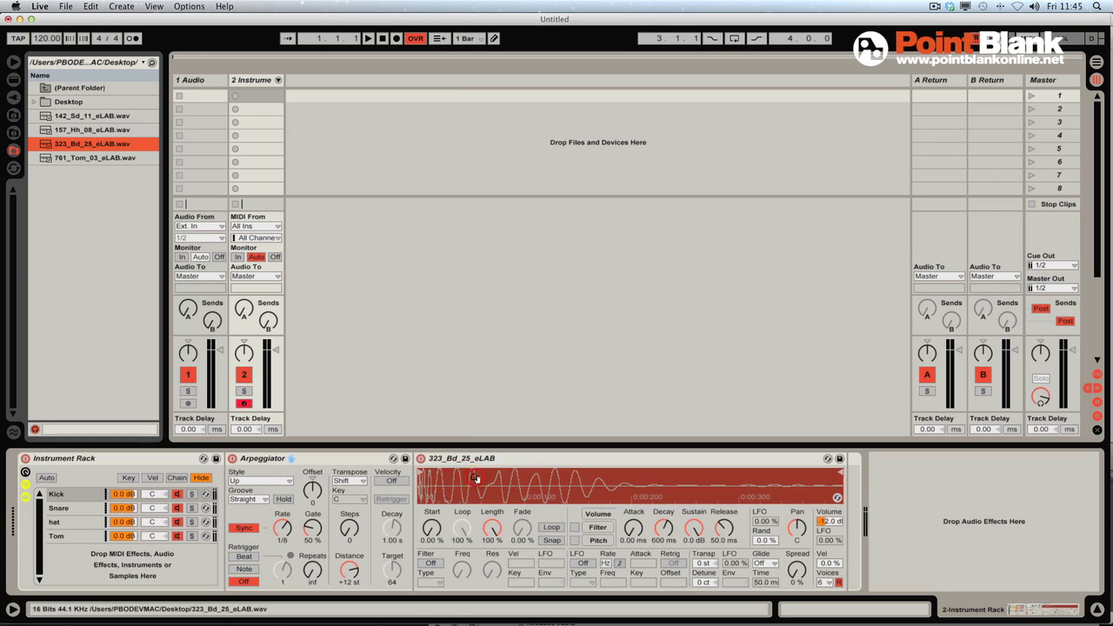
Map the Kick, Snare, hat and Tom Arpeggiator Rate knobs to Macros 1, 2, 3 and 4.
{"action": "right_click", "coordinate": [282, 528]}
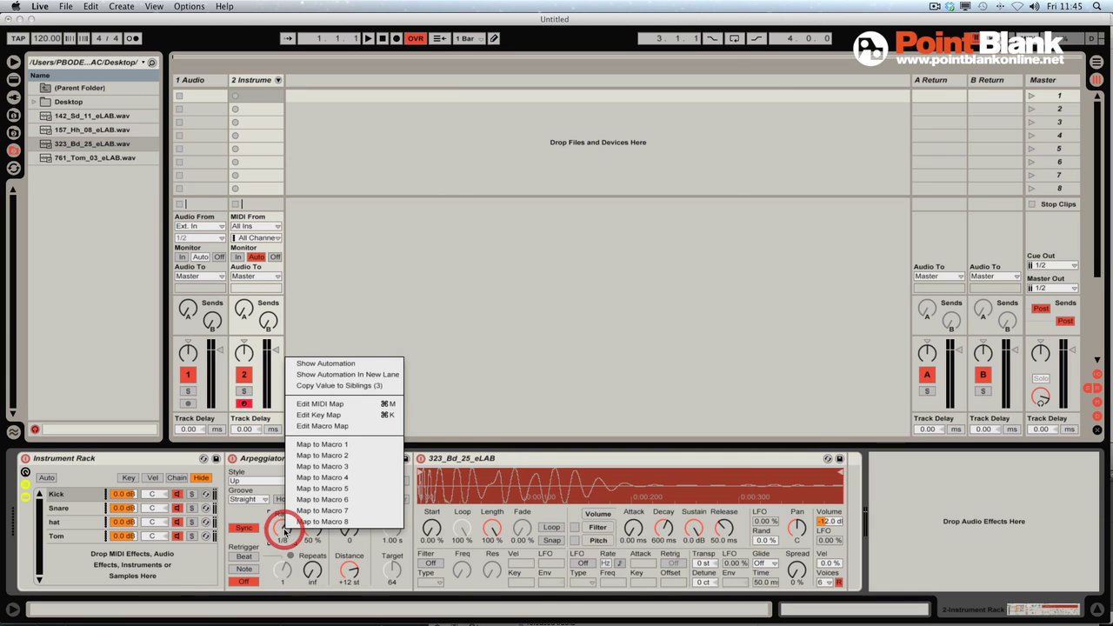
{"action": "left_click", "coordinate": [343, 445]}
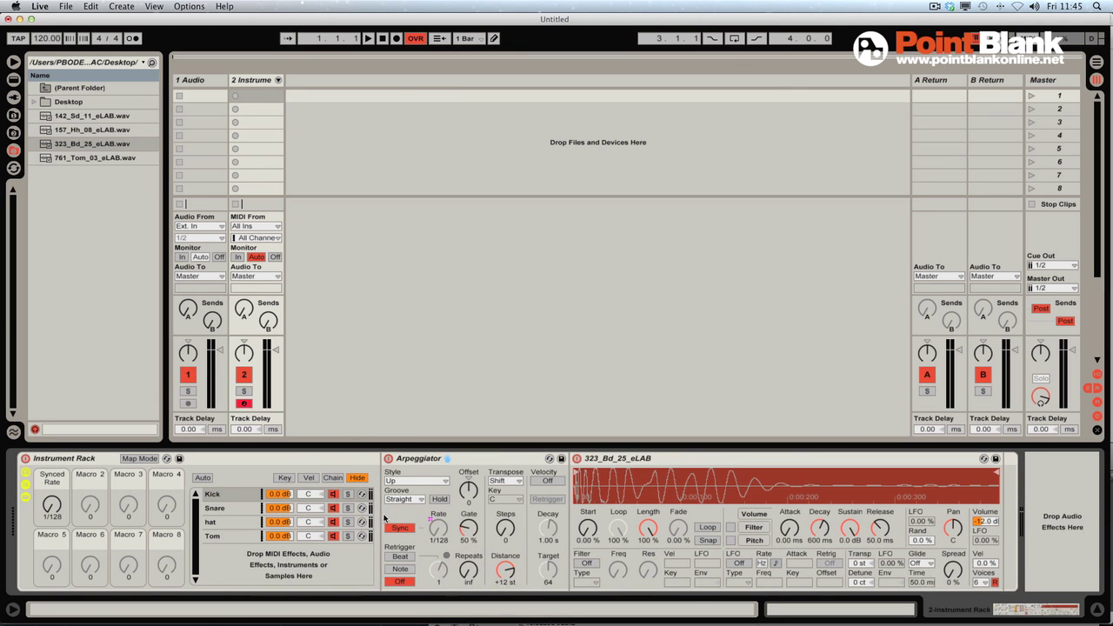
{"action": "left_click", "coordinate": [214, 508]}
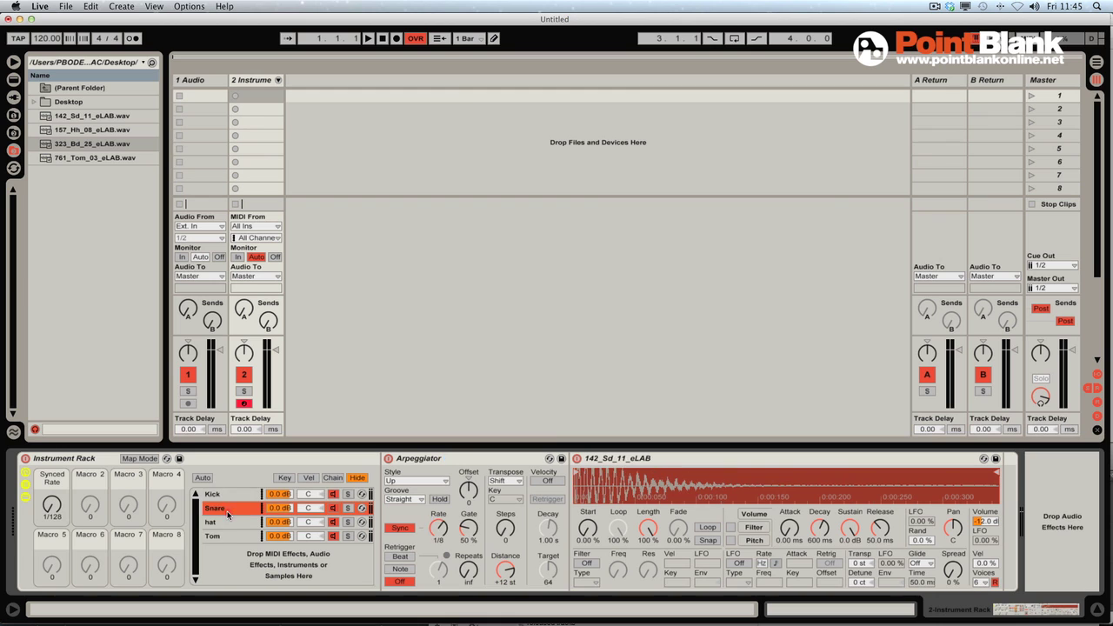
{"action": "right_click", "coordinate": [439, 527]}
{"action": "left_click", "coordinate": [484, 456]}
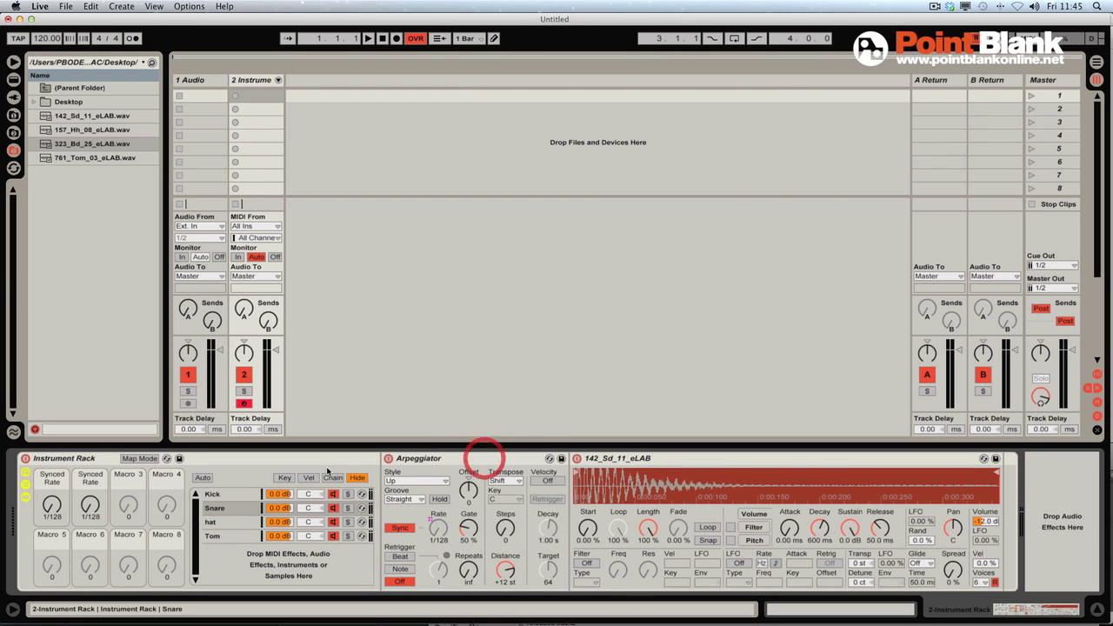
{"action": "left_click", "coordinate": [245, 524]}
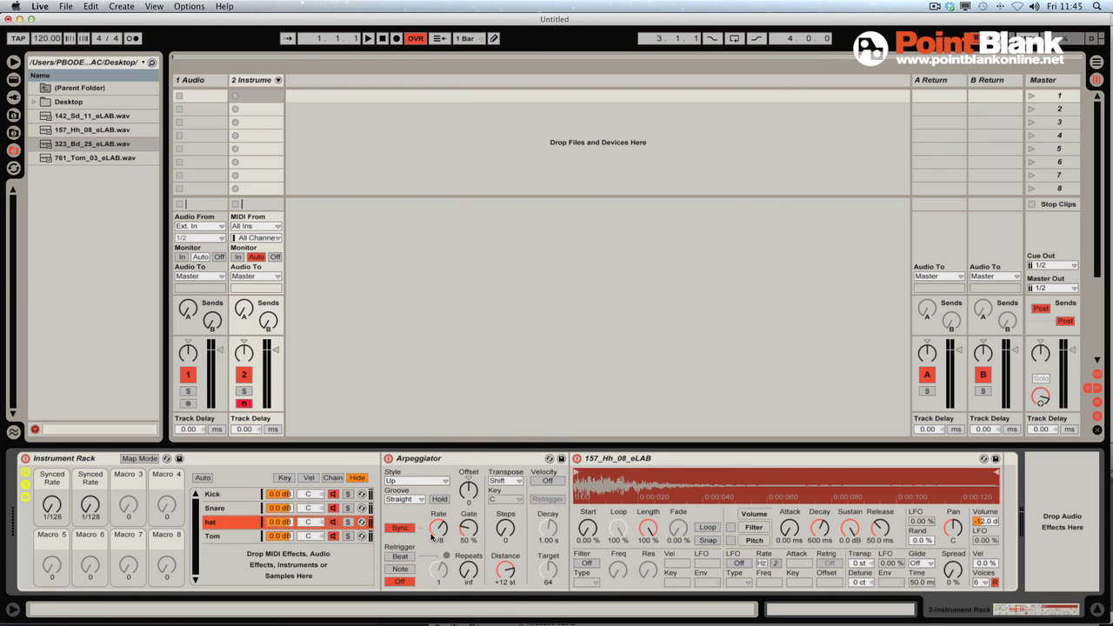
{"action": "right_click", "coordinate": [438, 528]}
{"action": "left_click", "coordinate": [500, 463]}
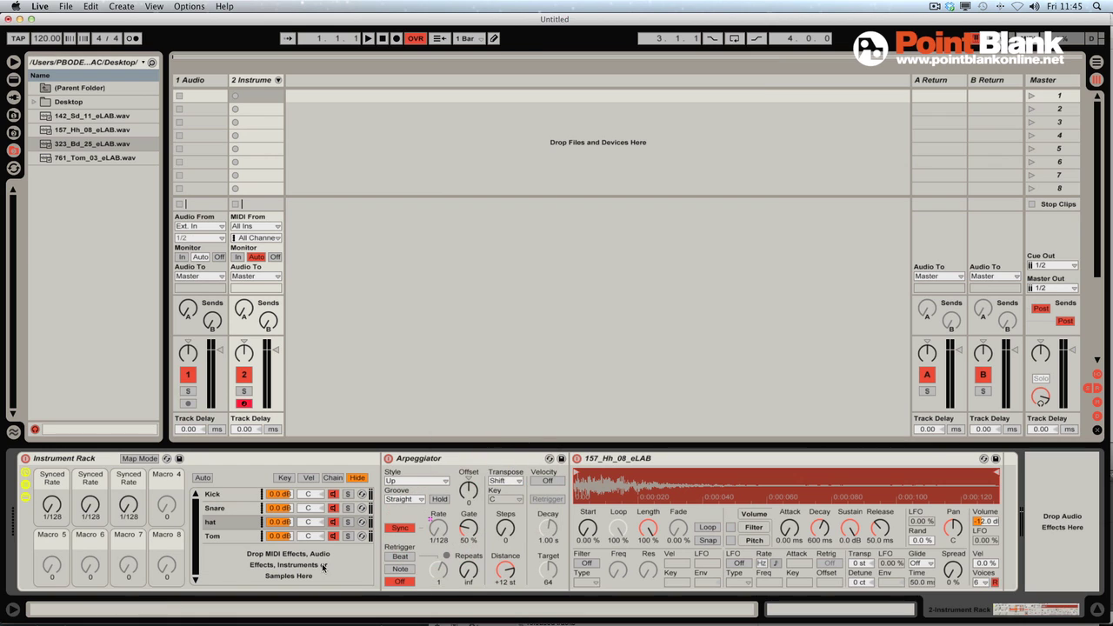
{"action": "left_click", "coordinate": [212, 536]}
{"action": "right_click", "coordinate": [439, 528]}
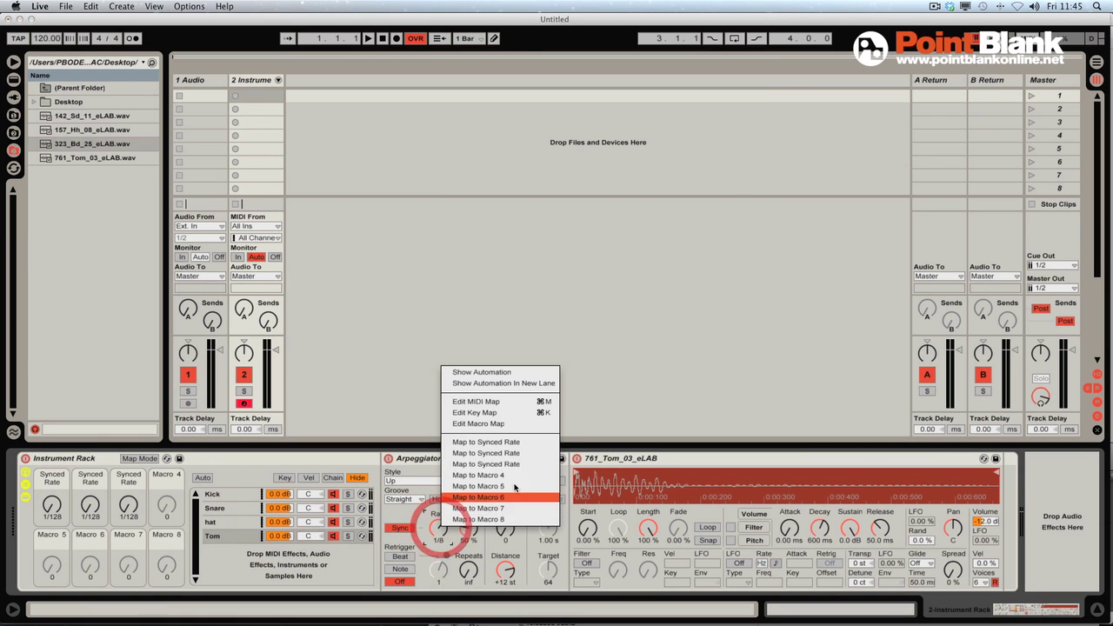
{"action": "left_click", "coordinate": [500, 471]}
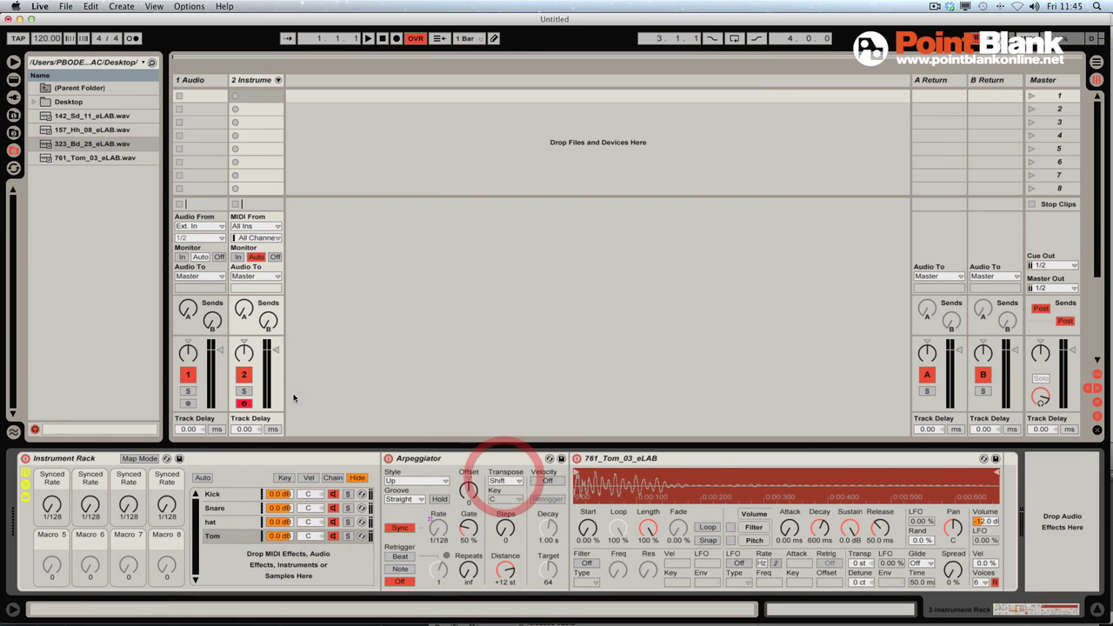
Rename Macro 1 to Kick and Macro 2 to Snare.
{"action": "right_click", "coordinate": [63, 471]}
{"action": "left_click", "coordinate": [58, 477]}
{"action": "type", "text": "Kick"}
{"action": "key", "text": "Return"}
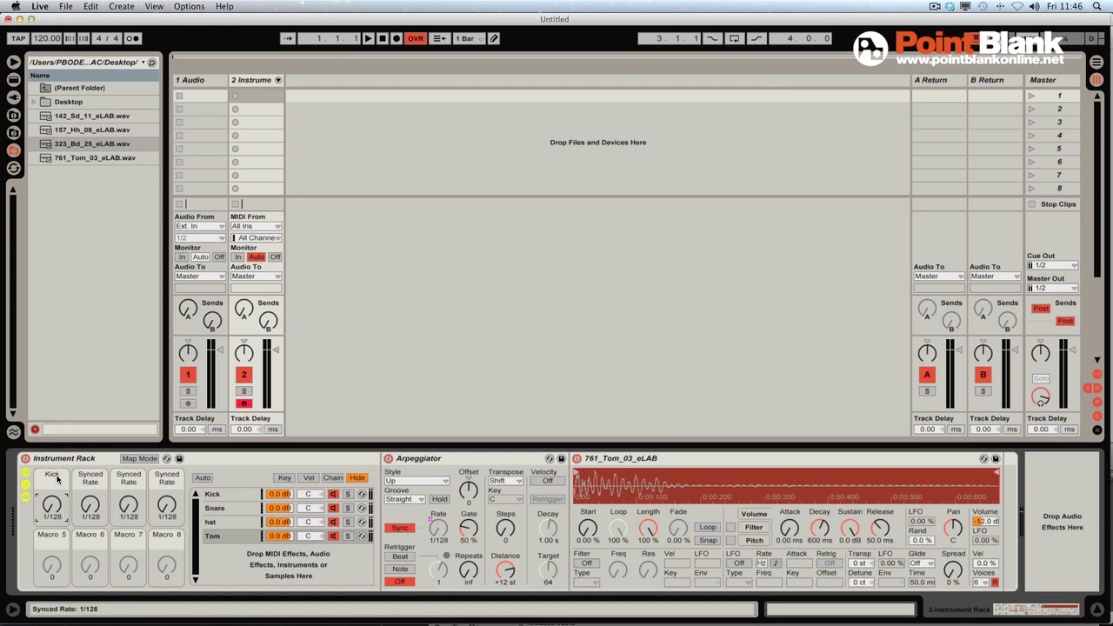
{"action": "right_click", "coordinate": [90, 476]}
{"action": "left_click", "coordinate": [94, 480]}
{"action": "type", "text": "Snare"}
{"action": "key", "text": "Return"}
Rename Macro 3 to Hat and Macro 4 to Tom.
{"action": "right_click", "coordinate": [135, 480]}
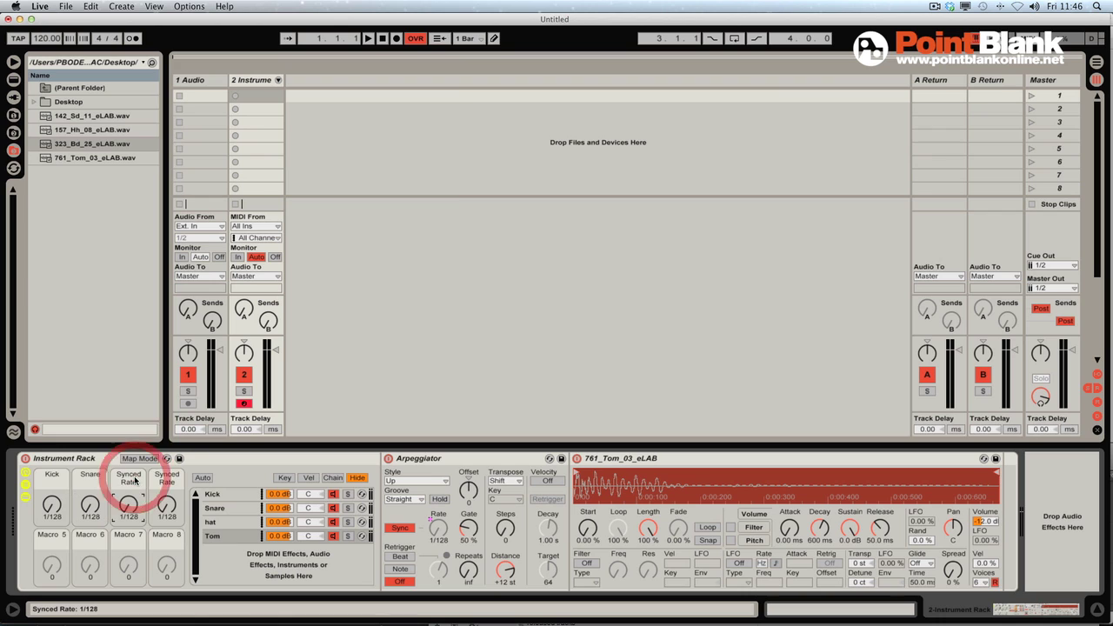
{"action": "left_click", "coordinate": [138, 484]}
{"action": "type", "text": "Hat"}
{"action": "key", "text": "Return"}
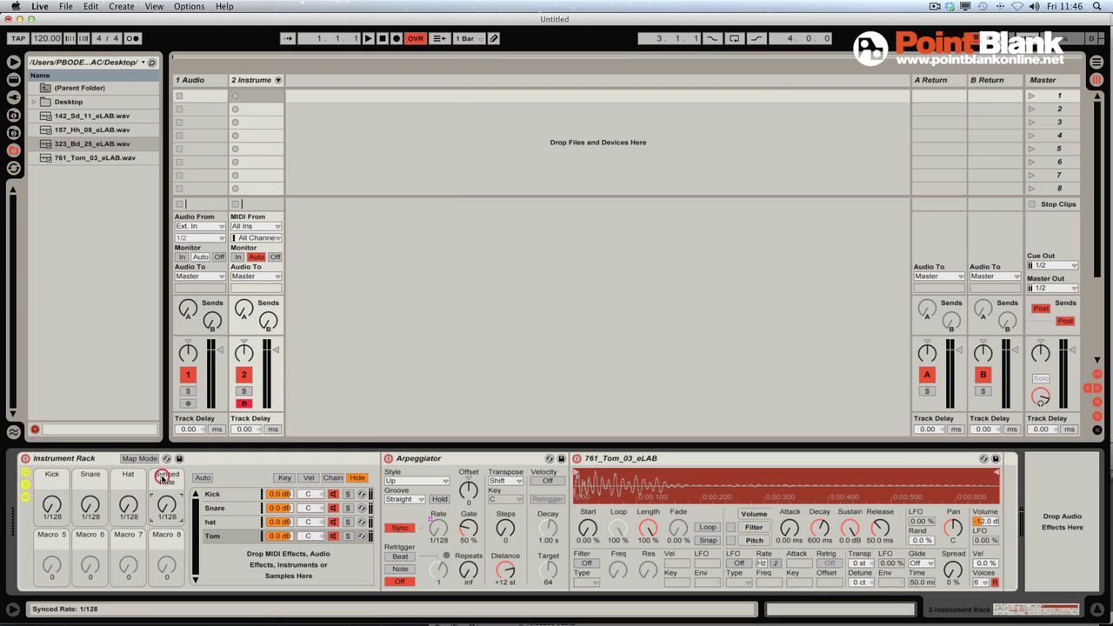
{"action": "right_click", "coordinate": [161, 477]}
{"action": "left_click", "coordinate": [163, 482]}
{"action": "type", "text": "Tom"}
{"action": "key", "text": "Return"}
In Map Mode, set the Kick macro's rate range to 1/4–1/12.
{"action": "left_click", "coordinate": [139, 458]}
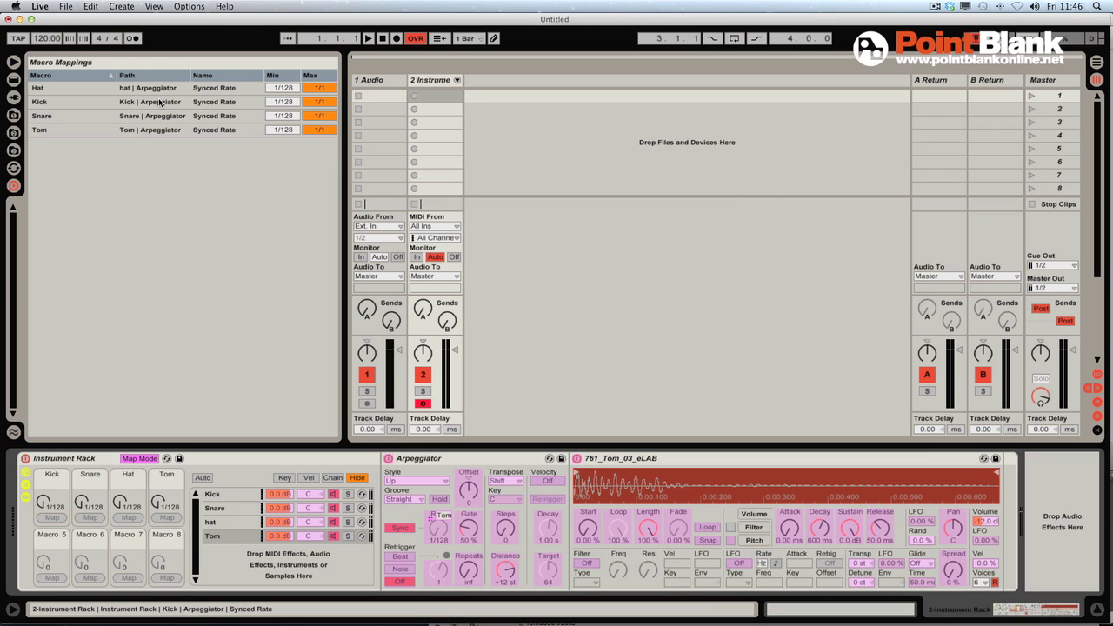
{"action": "left_click_drag", "start_coordinate": [287, 102], "coordinate": [316, 112]}
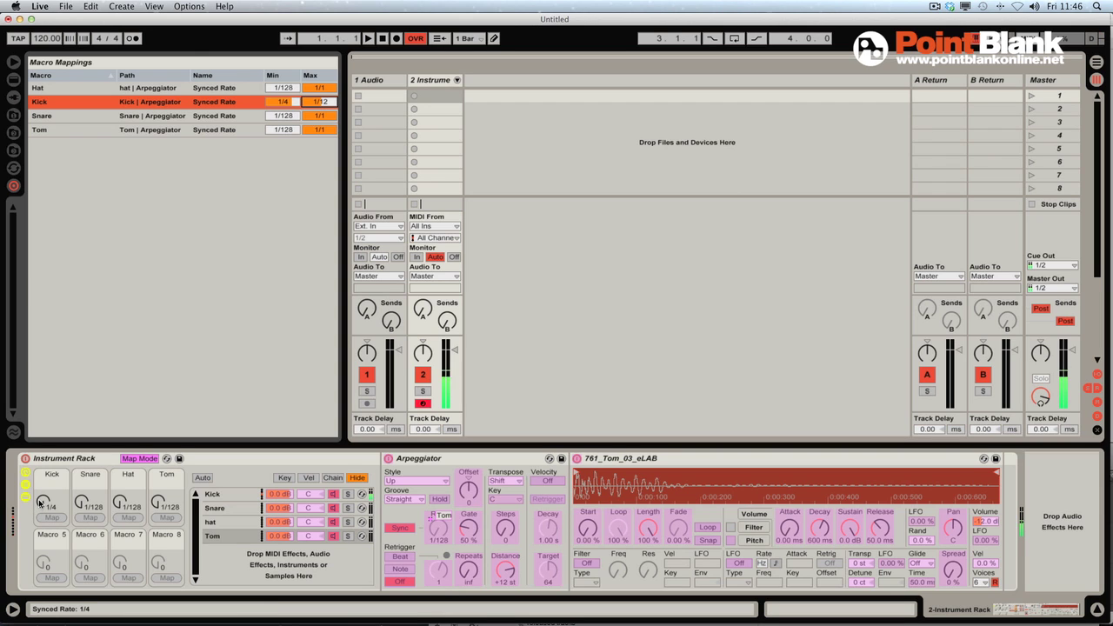
{"action": "mouse_move", "coordinate": [41, 503]}
{"action": "left_mouse_down"}
{"action": "mouse_move", "coordinate": [41, 478]}
{"action": "mouse_move", "coordinate": [41, 489]}
{"action": "left_mouse_up"}
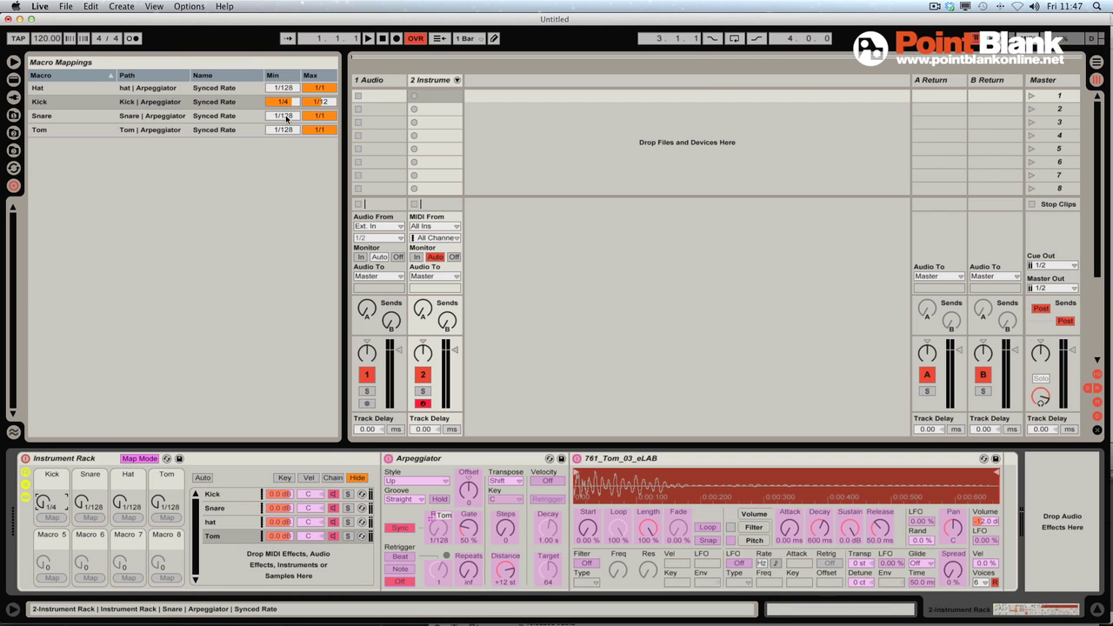
Set the Snare macro's rate range to 1/2–1/32 and turn it to 1/8 to test.
{"action": "left_click_drag", "start_coordinate": [287, 120], "coordinate": [287, 96]}
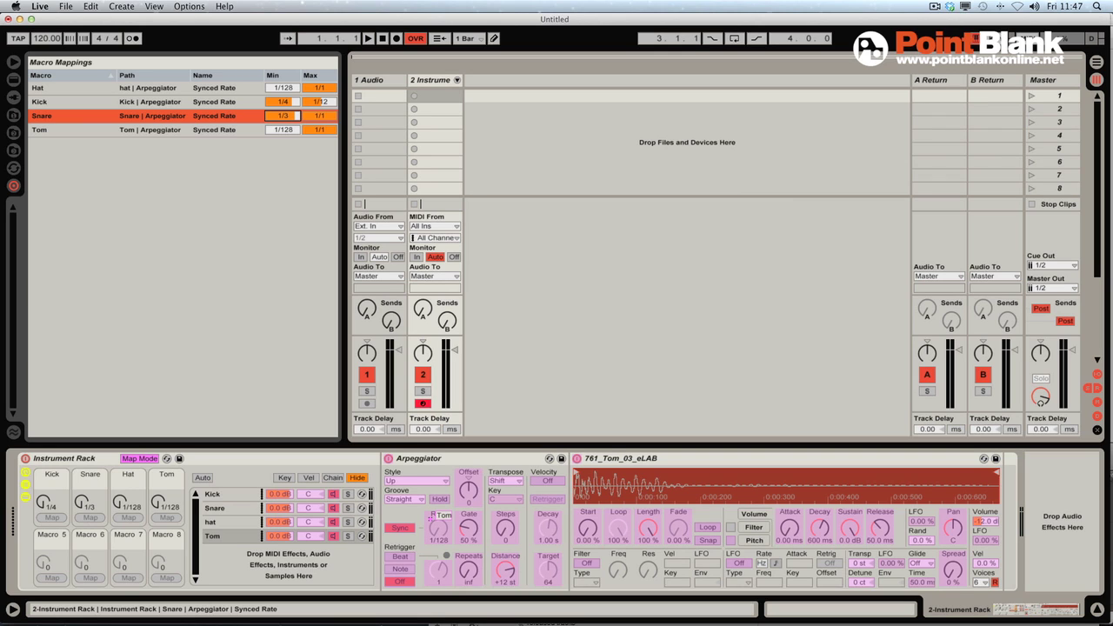
{"action": "left_click_drag", "start_coordinate": [320, 116], "coordinate": [320, 144]}
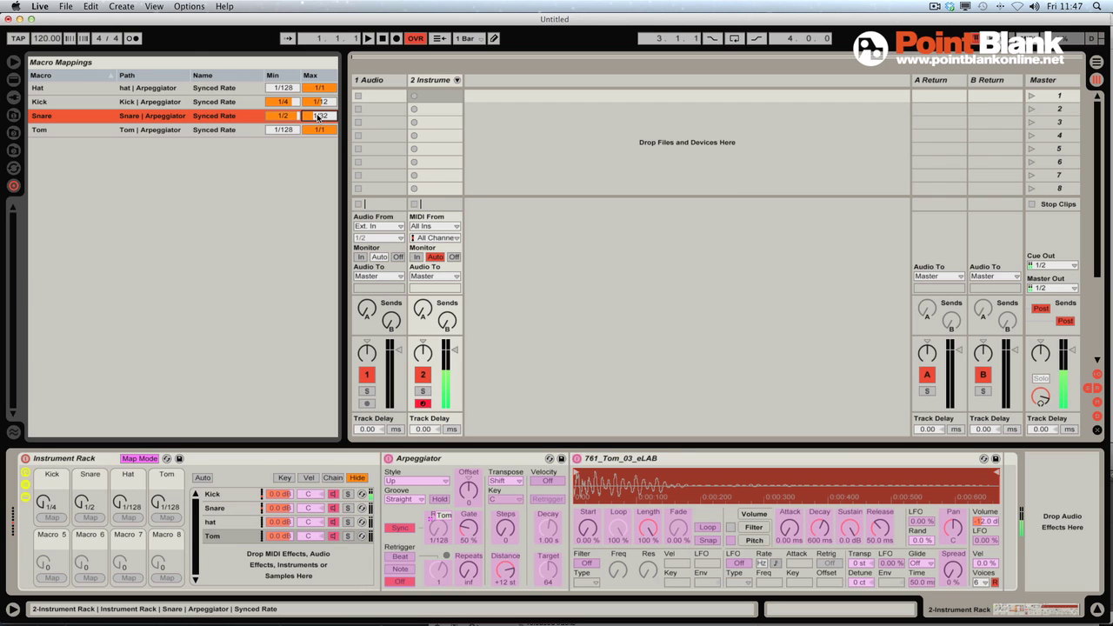
{"action": "left_click", "coordinate": [82, 503]}
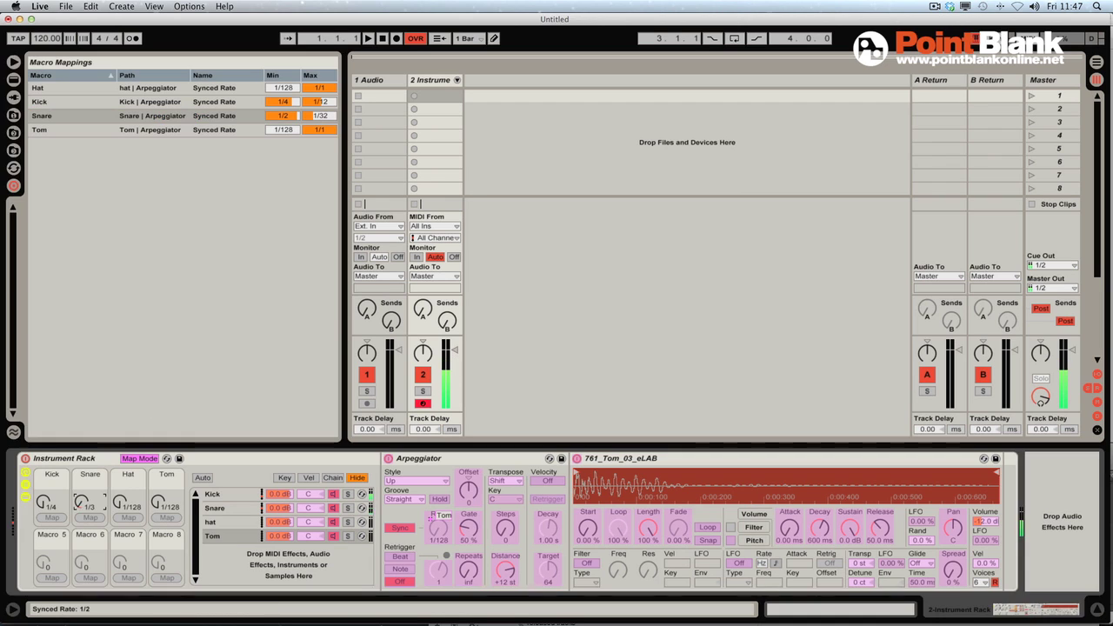
{"action": "left_click_drag", "start_coordinate": [82, 502], "coordinate": [83, 514]}
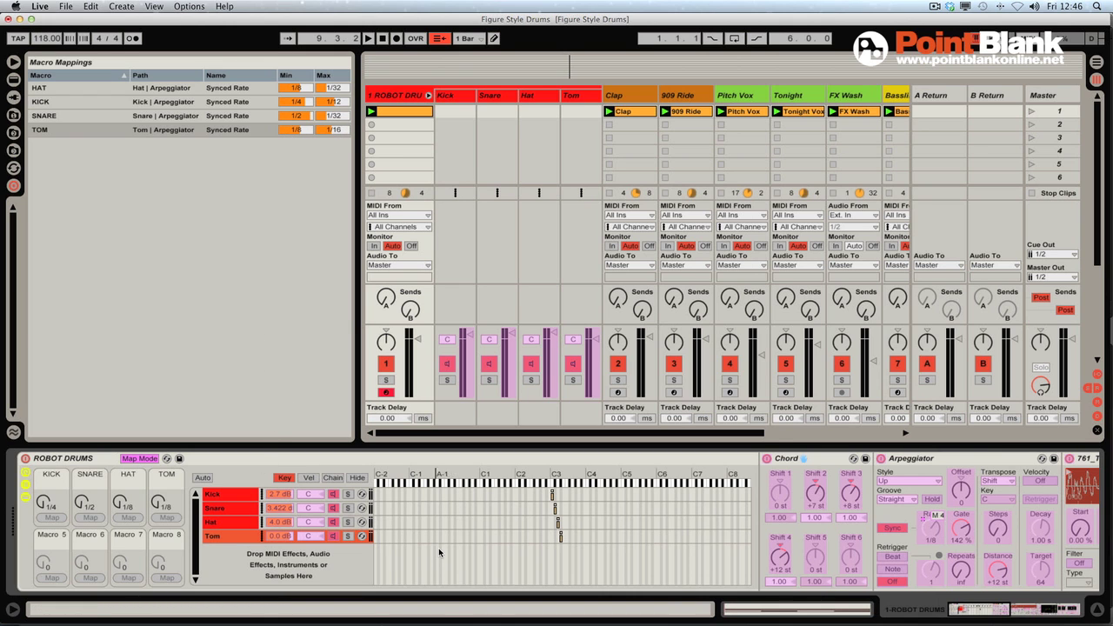
{"action": "scroll", "coordinate": [438, 548], "scroll_direction": "right", "scroll_amount": 5}
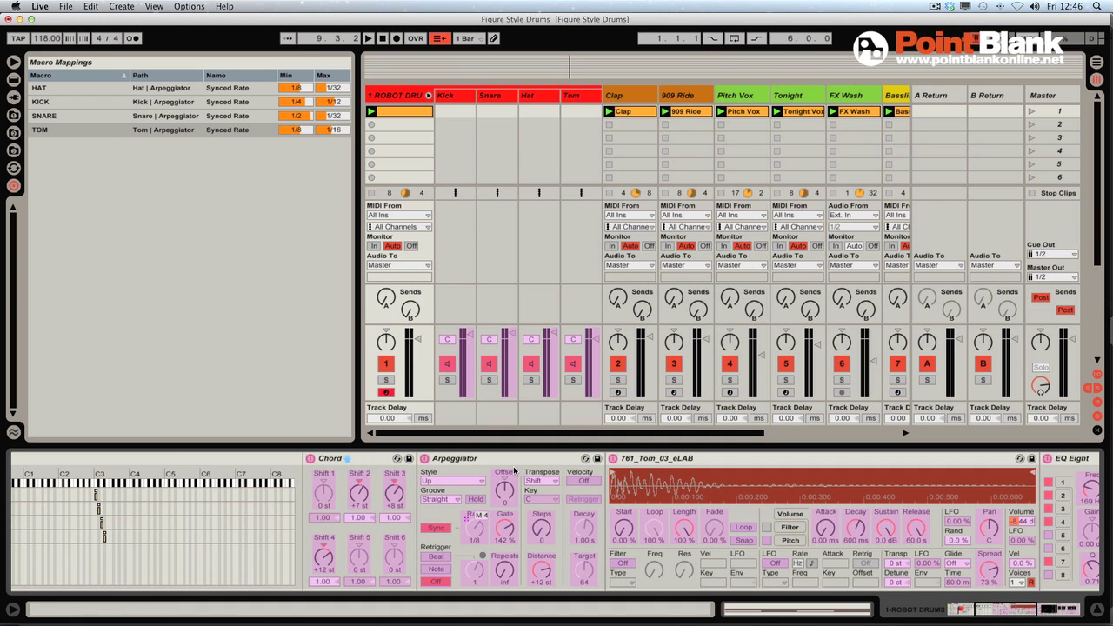
{"action": "scroll", "coordinate": [346, 563], "scroll_direction": "left", "scroll_amount": 5}
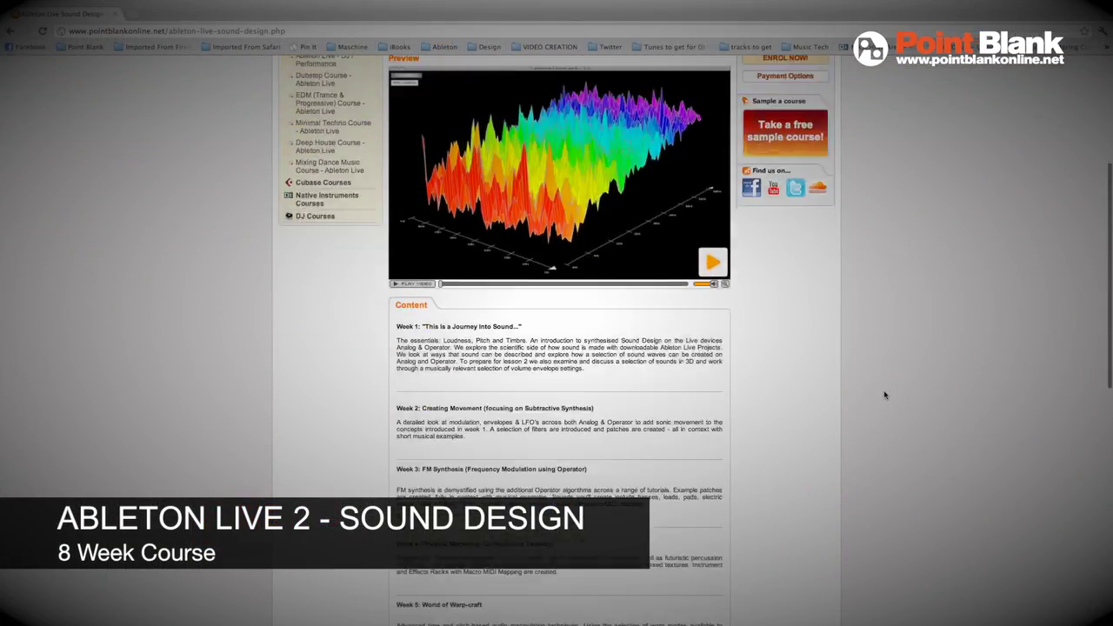
Browse the Moogy Bass, Insert FX Mashup Nicely and Synth Livener course lessons.
{"action": "scroll", "coordinate": [884, 396], "scroll_direction": "down", "scroll_amount": 5}
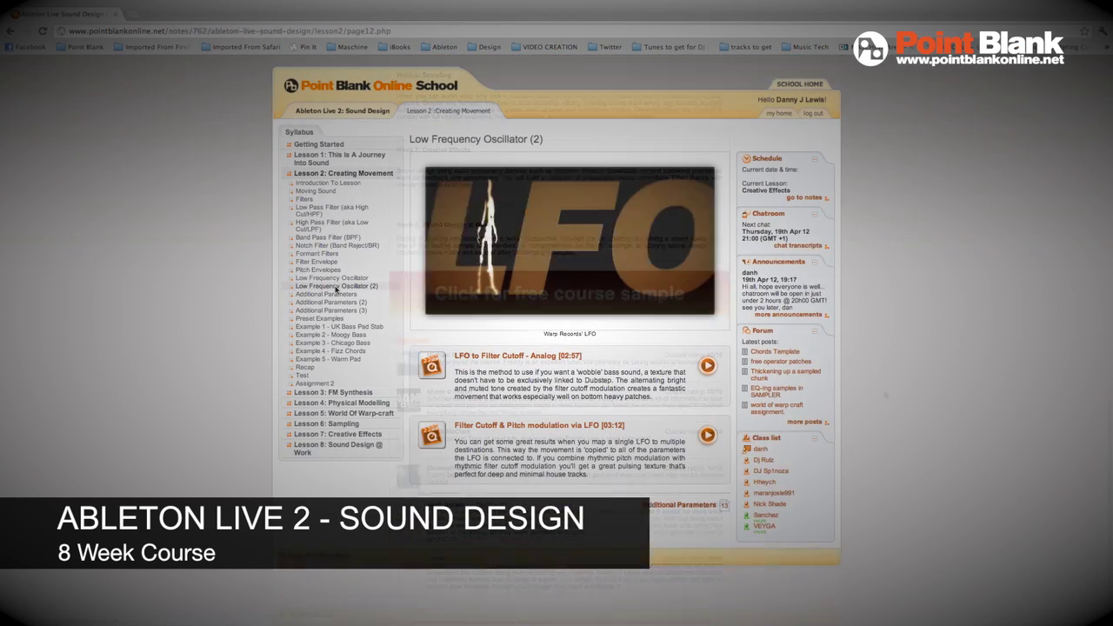
{"action": "left_click", "coordinate": [332, 336]}
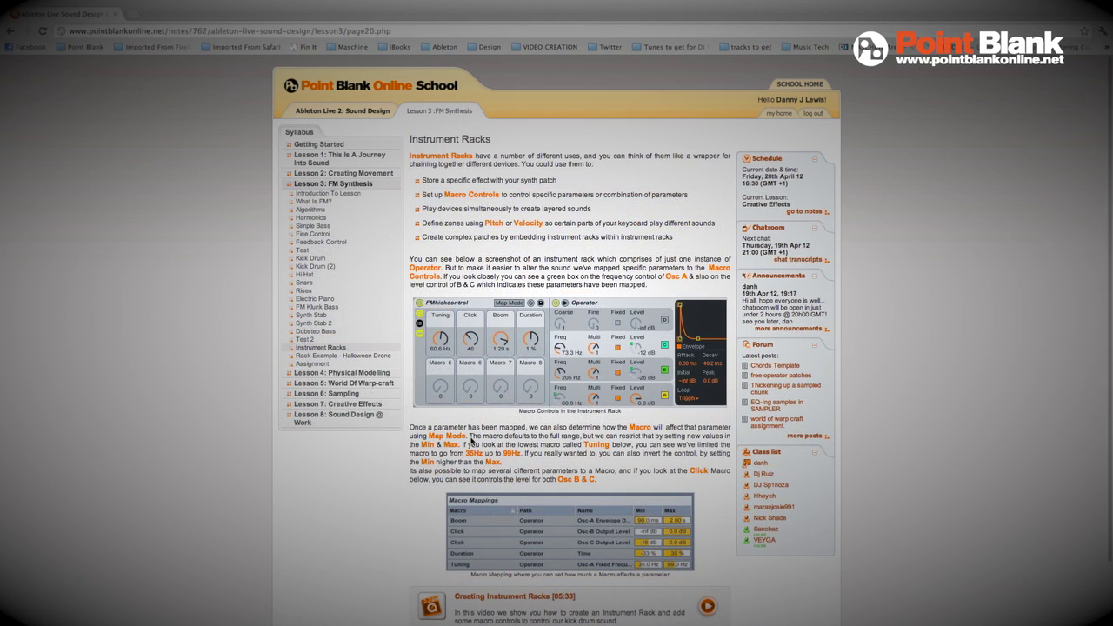
{"action": "scroll", "coordinate": [470, 441], "scroll_direction": "down", "scroll_amount": 2}
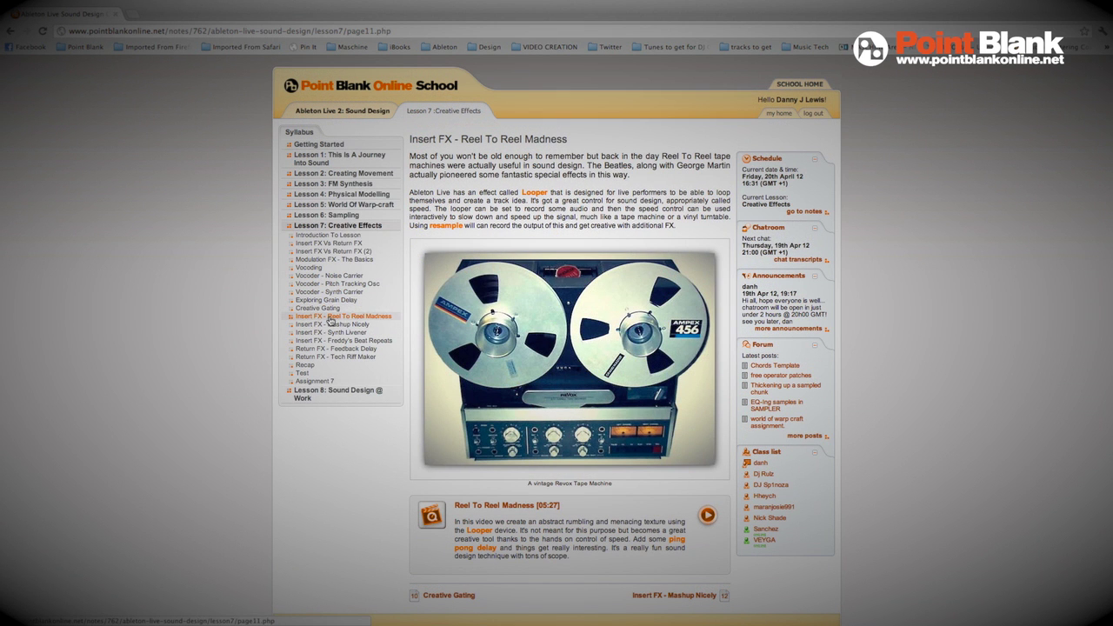
{"action": "left_click", "coordinate": [331, 324]}
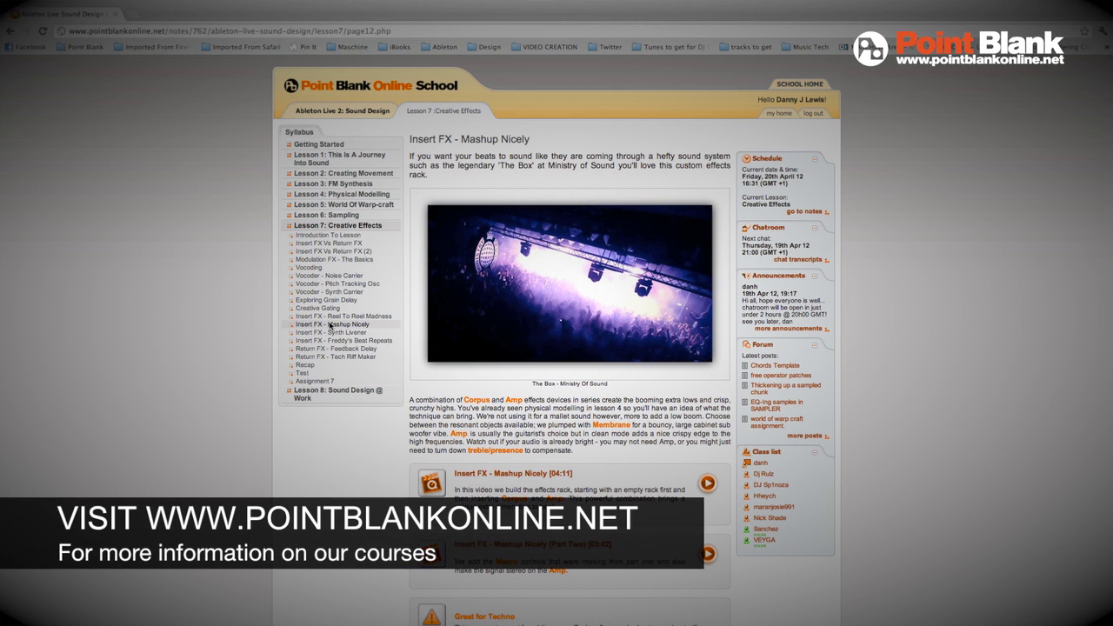
{"action": "left_click", "coordinate": [327, 333]}
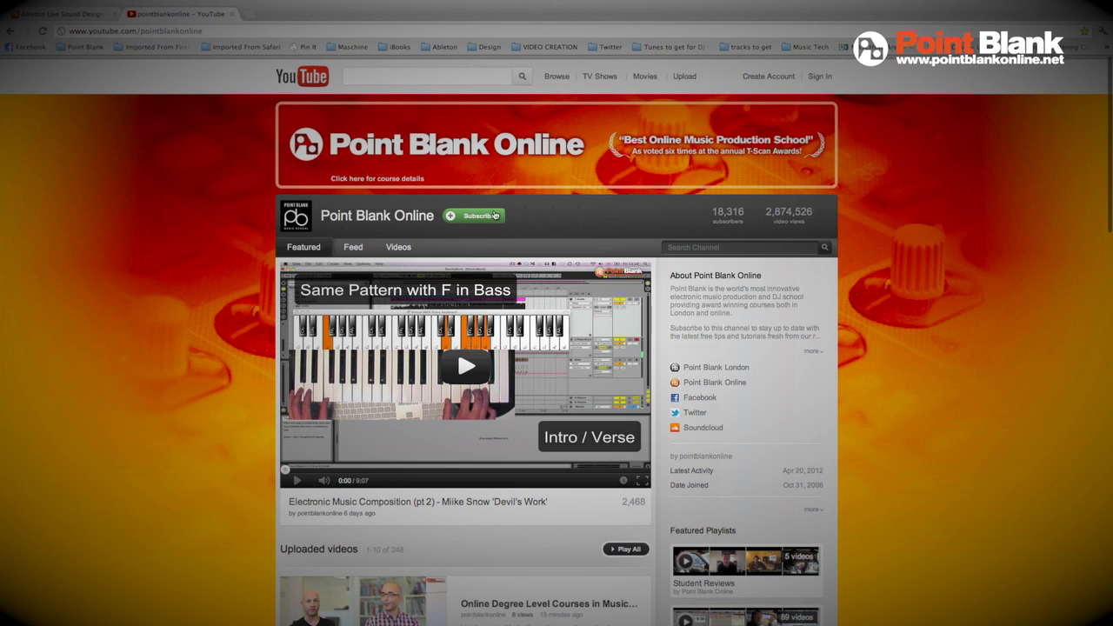
{"action": "scroll", "coordinate": [225, 311], "scroll_direction": "down", "scroll_amount": 2}
{"action": "scroll", "coordinate": [224, 312], "scroll_direction": "down", "scroll_amount": 10}
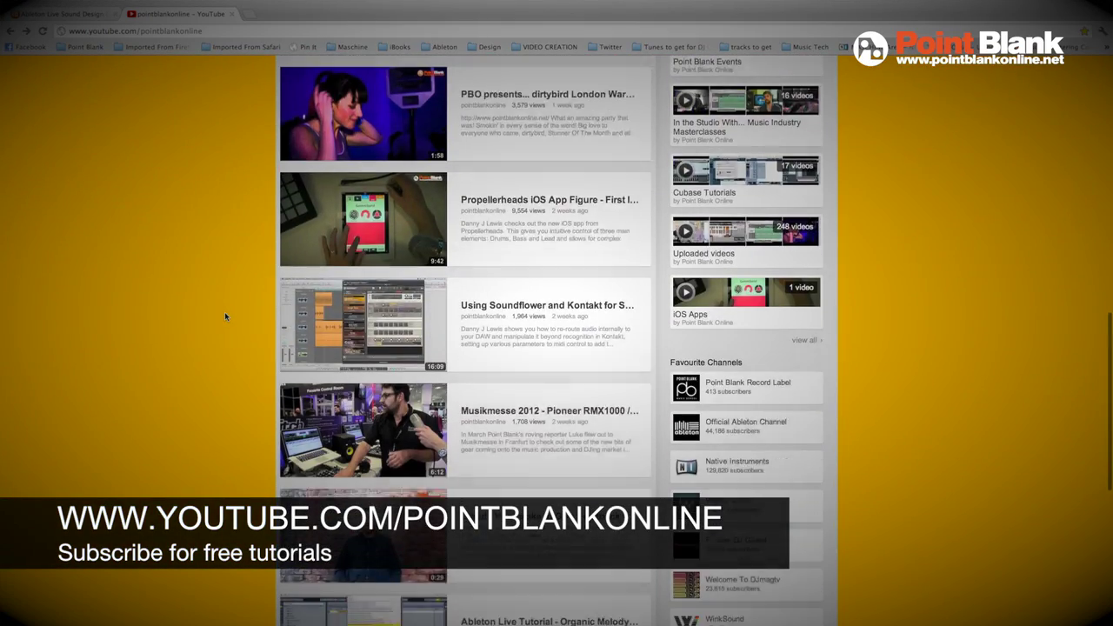